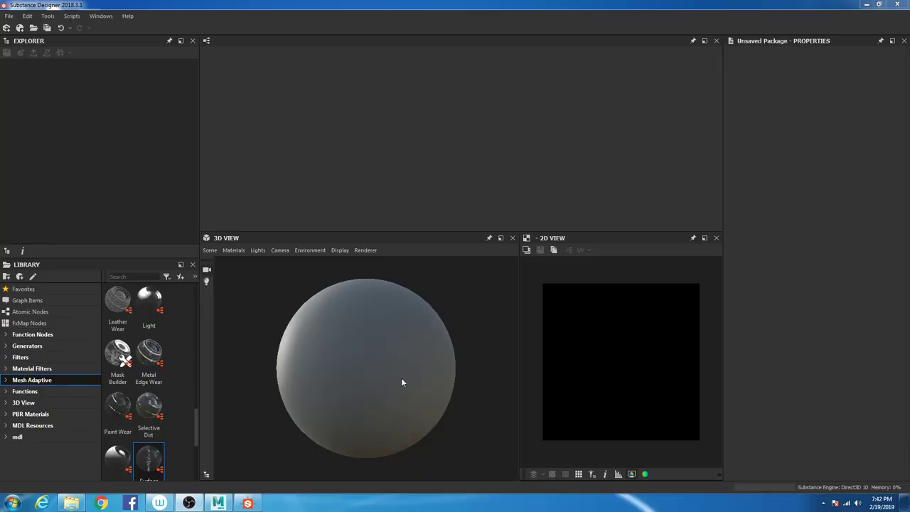
Create an empty 4096 px graph named UDIM_demo from the Empty template.
mouse_move(329, 369)
mouse_down()
mouse_move(305, 356)
mouse_move(437, 352)
mouse_move(329, 336)
mouse_move(444, 359)
mouse_move(386, 396)
mouse_move(331, 359)
mouse_move(452, 361)
mouse_move(389, 404)
mouse_up()
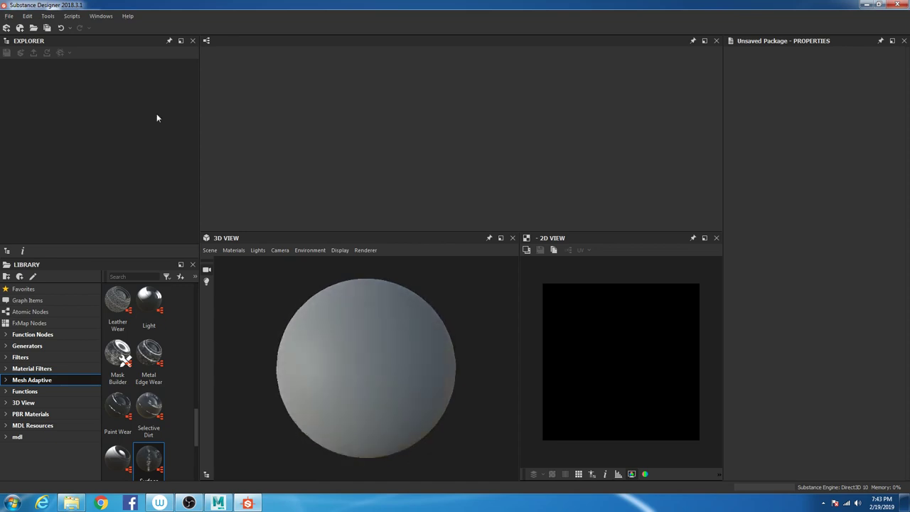
click(6, 28)
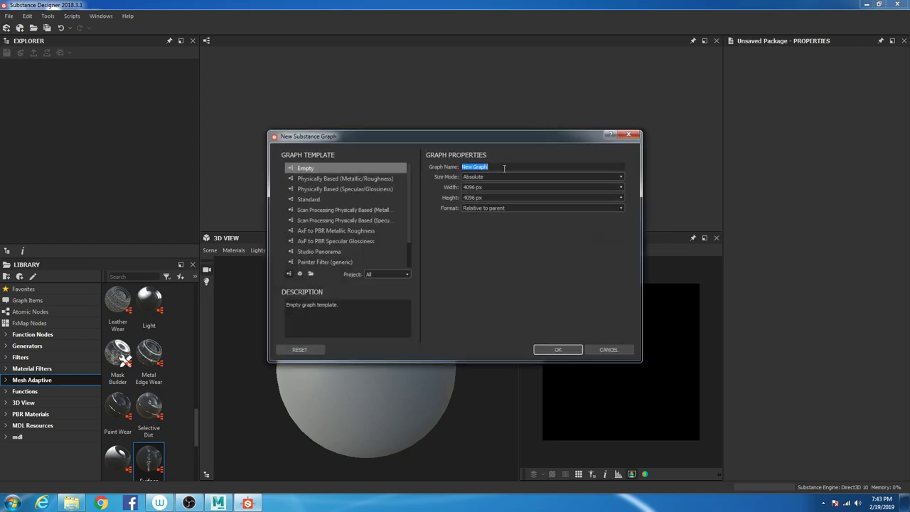
text(UDIM_demo)
click(552, 350)
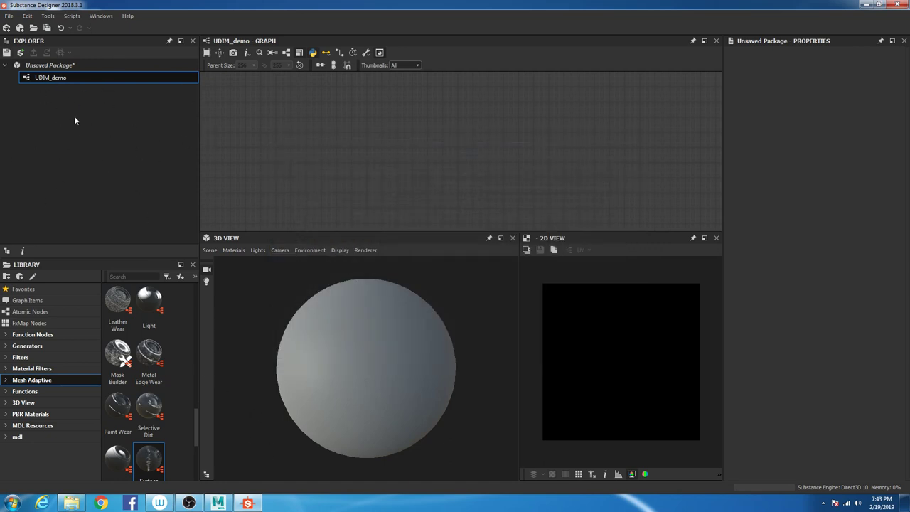
Open Windows Explorer on Computer from the Start menu and drag its window aside.
mouse_move(72, 501)
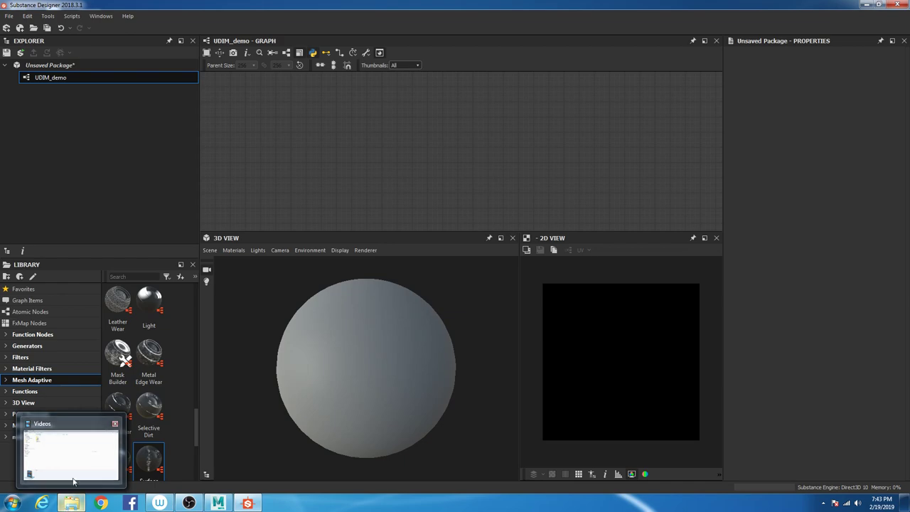
key(super)
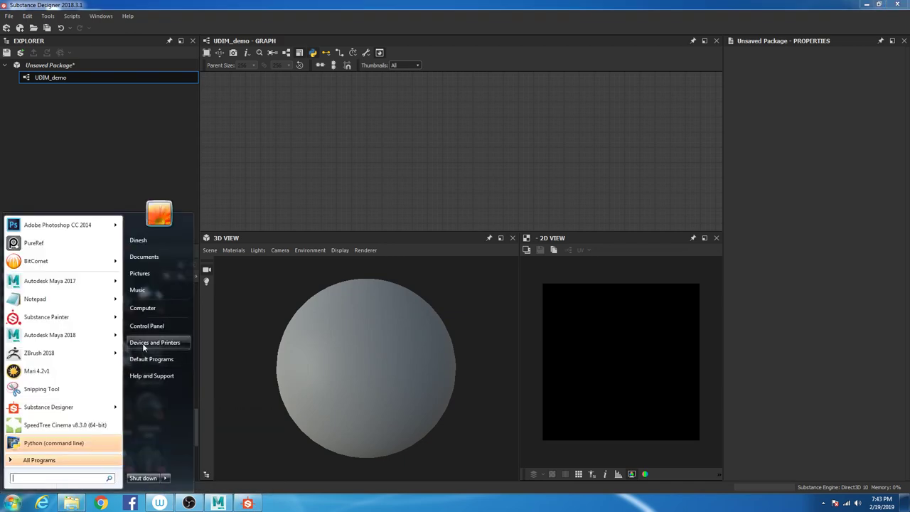
click(157, 310)
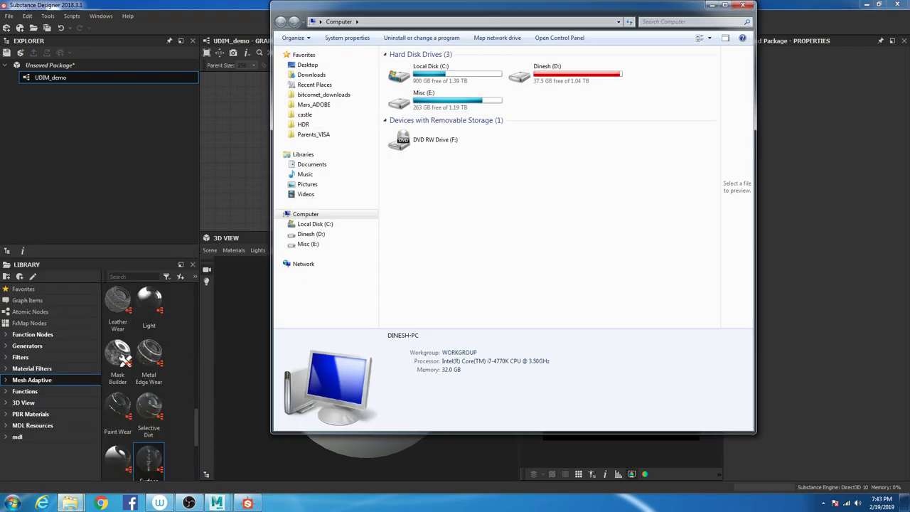
drag(391, 5, 0, 65)
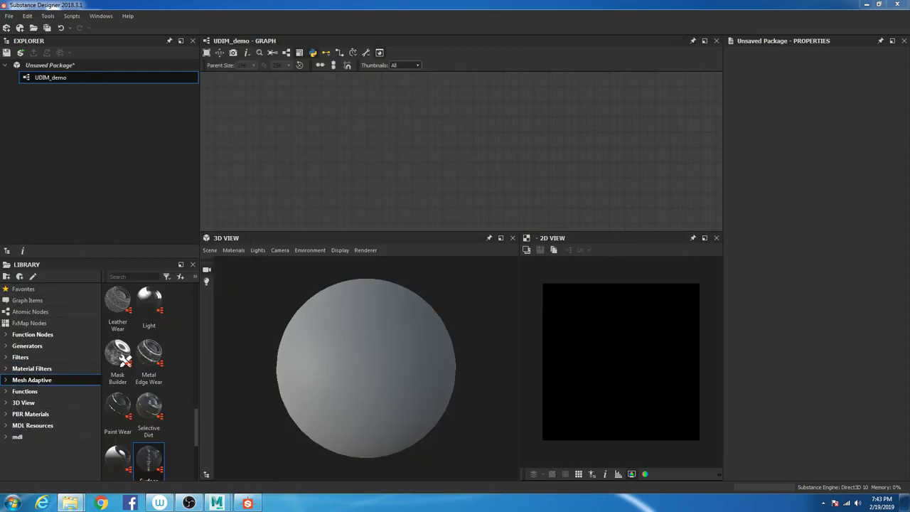
Link eye.obj into UDIM_demo as a UDIM mesh and display it in the 3D view.
drag(0, 66, 84, 86)
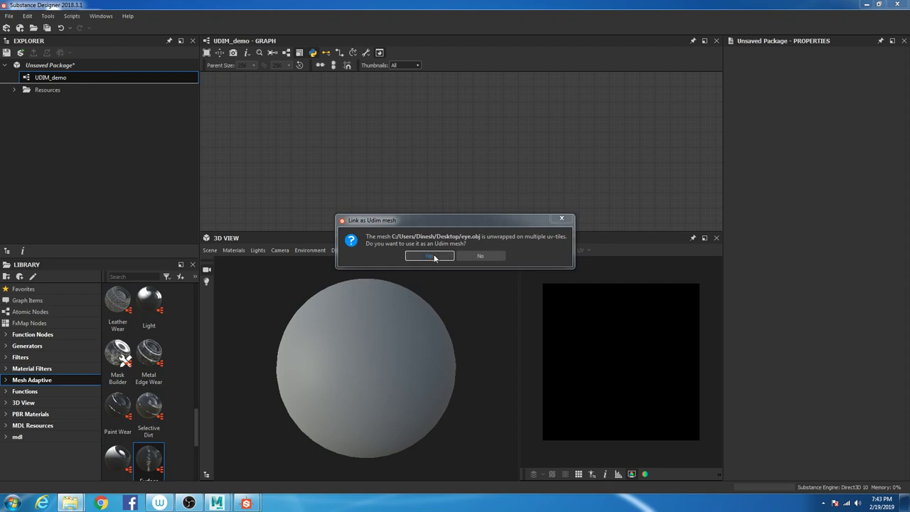
click(430, 257)
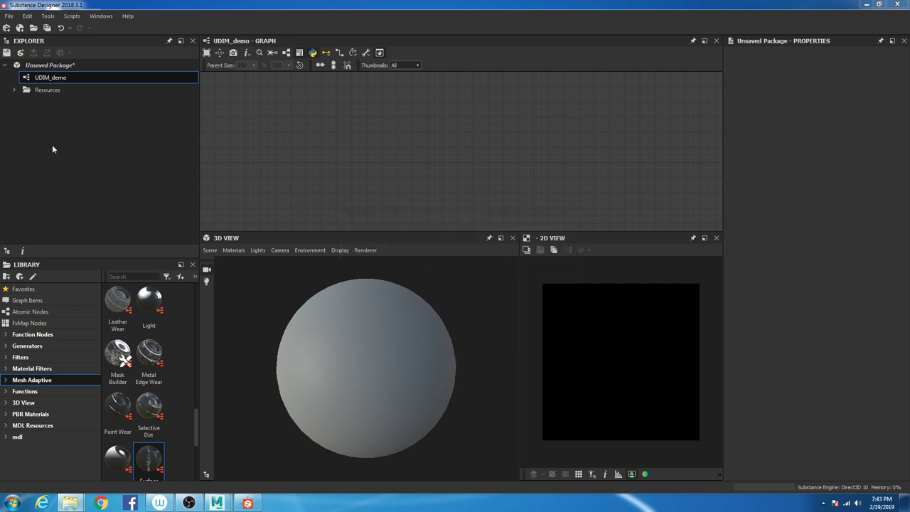
click(15, 91)
click(58, 103)
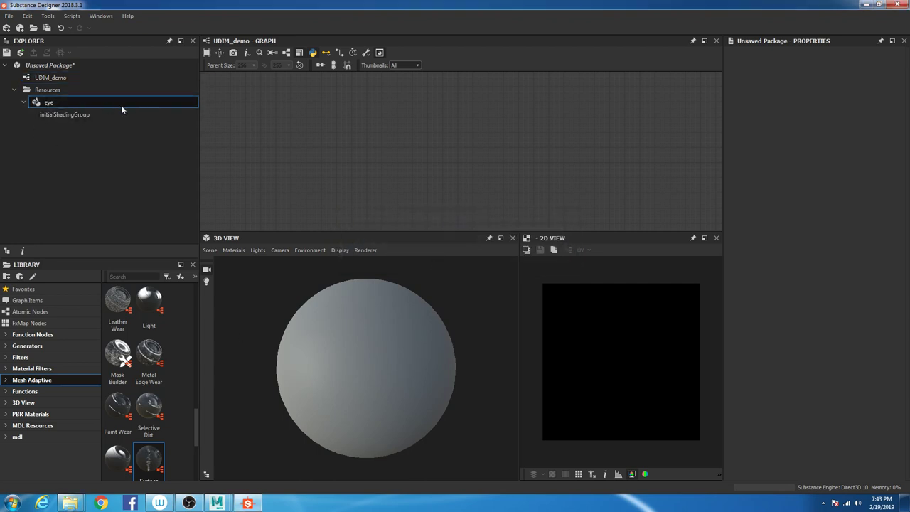
drag(50, 103, 271, 294)
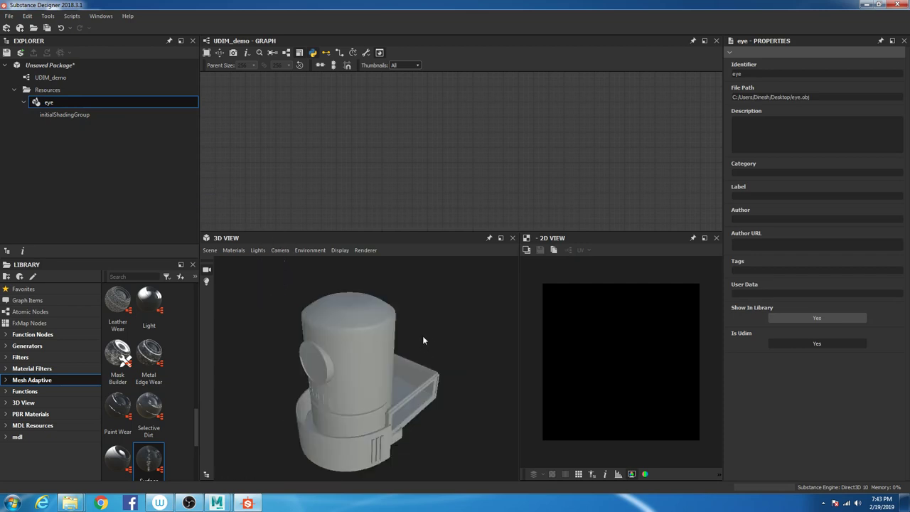
drag(398, 340, 379, 310)
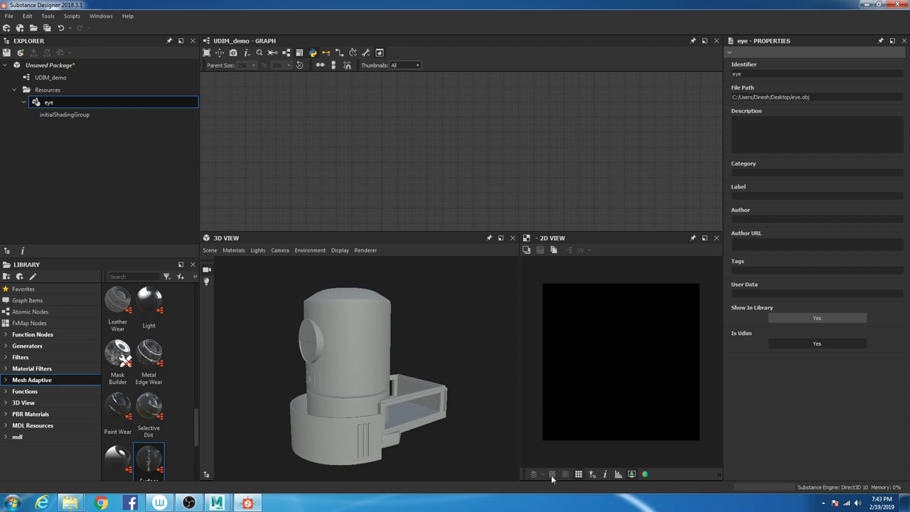
drag(420, 341, 393, 388)
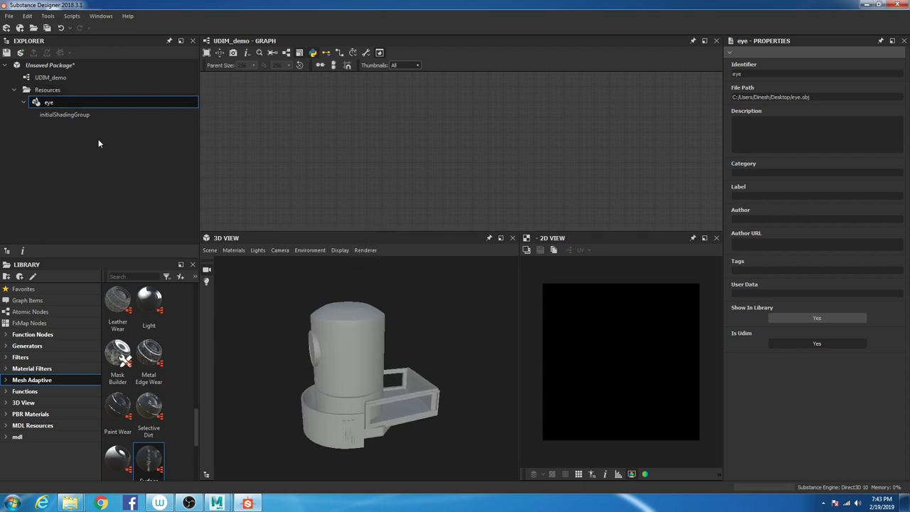
Add a Base Material node from the Library and preview it on the eye mesh.
click(126, 277)
text(bs)
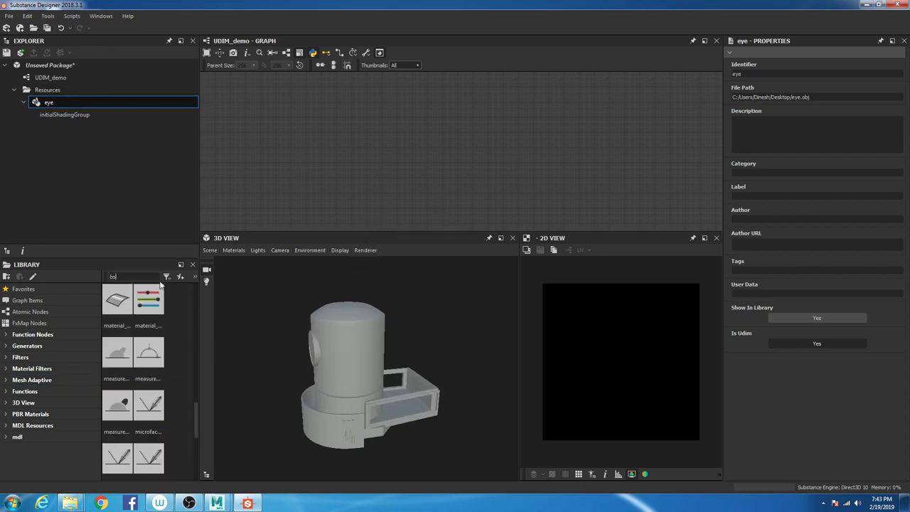
text(se)
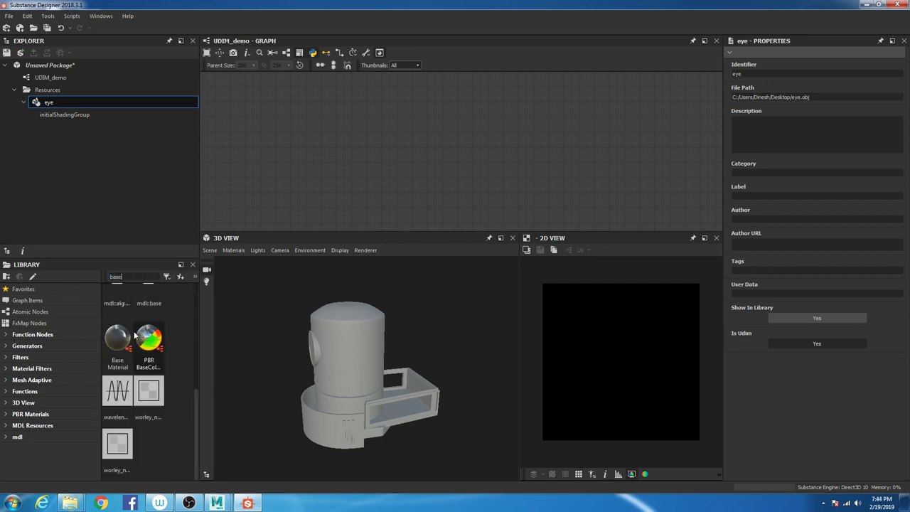
drag(118, 340, 396, 105)
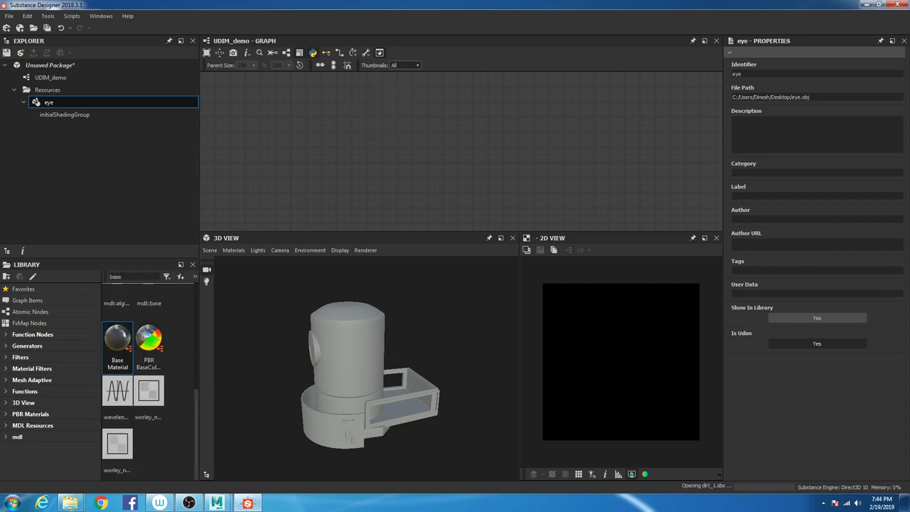
right_click(391, 95)
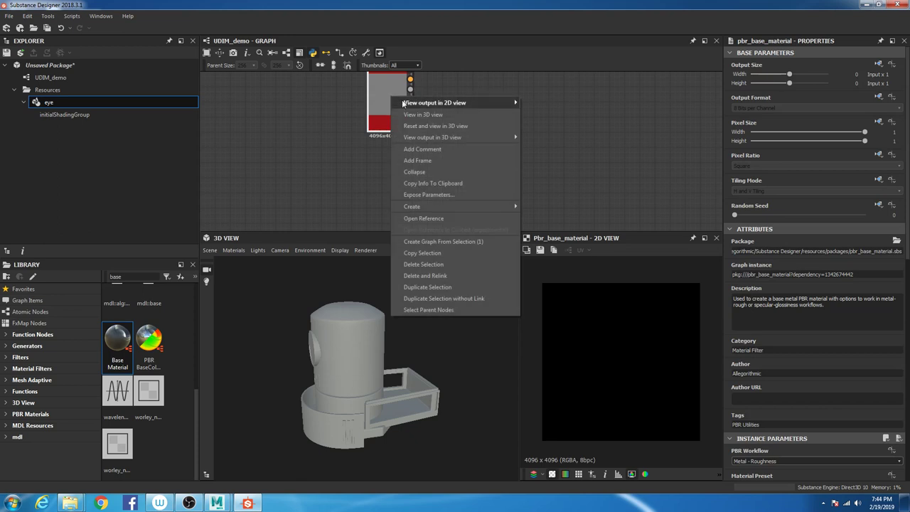
click(429, 115)
mouse_move(376, 353)
mouse_down()
mouse_move(442, 319)
mouse_move(367, 303)
mouse_move(370, 341)
mouse_up()
key(f)
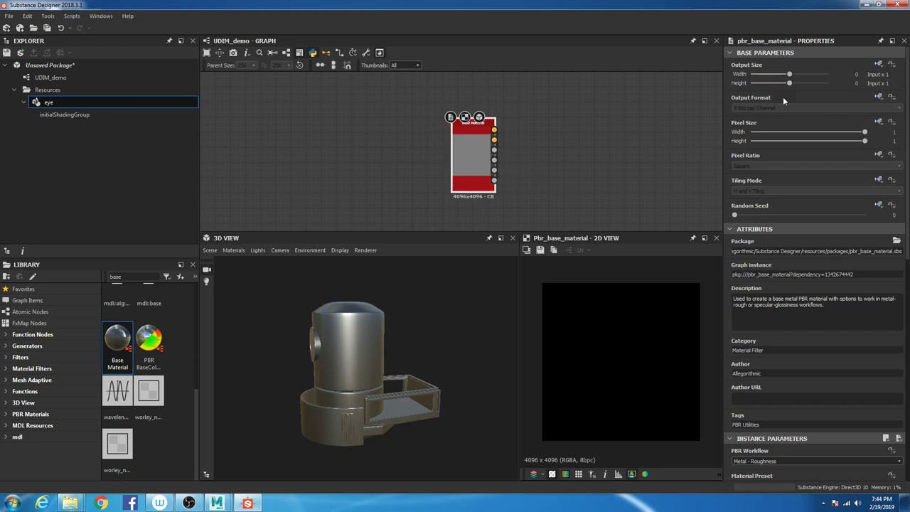
Set Base Material output to 2048x2048 and enable user-defined Base Color, Roughness and Metallic.
mouse_move(789, 74)
mouse_down()
mouse_move(781, 84)
mouse_move(789, 74)
mouse_up()
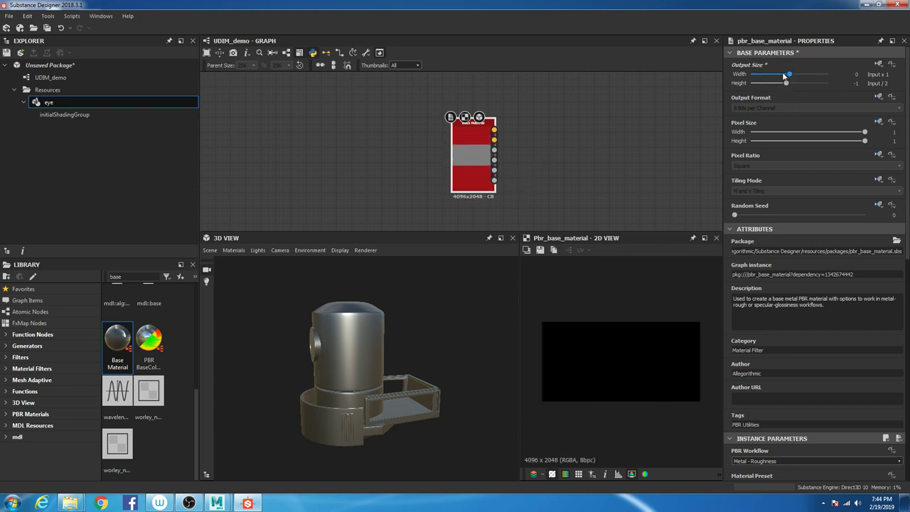
drag(788, 74, 785, 74)
drag(388, 320, 395, 330)
click(494, 130)
scroll(765, 399, down, 10)
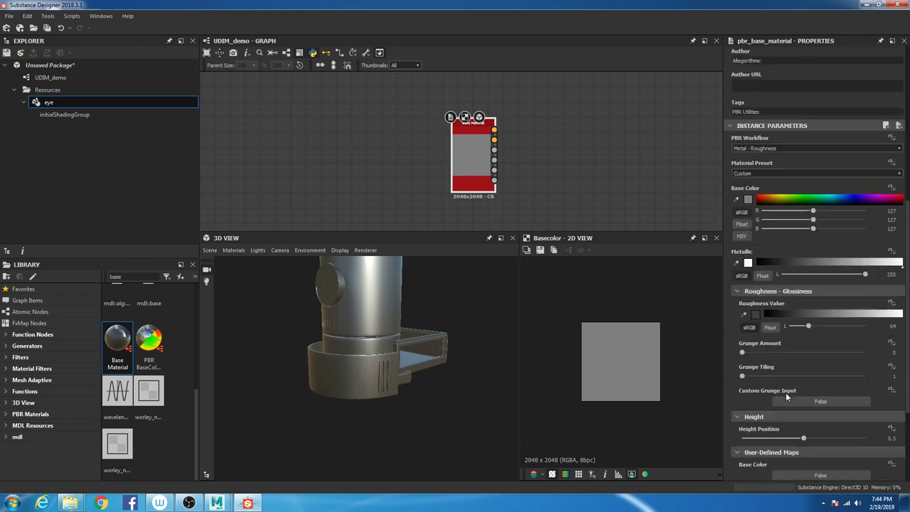
click(818, 335)
click(808, 392)
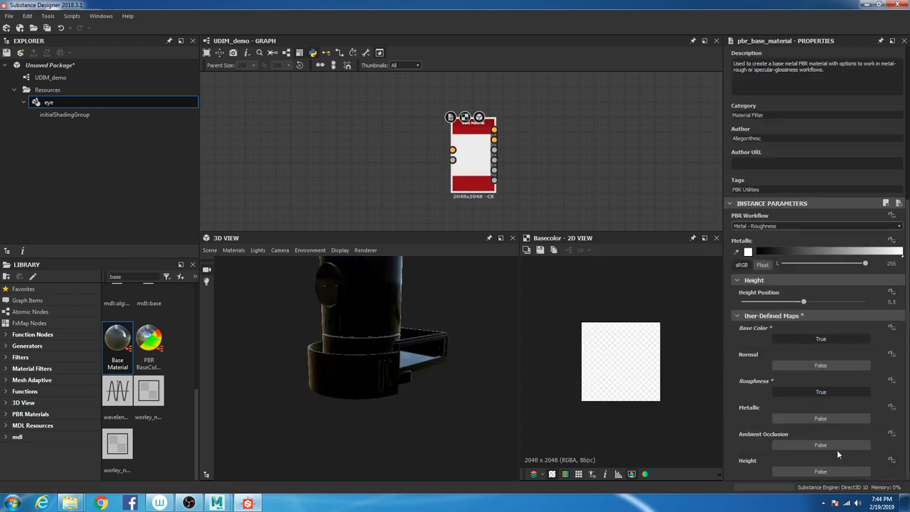
click(804, 418)
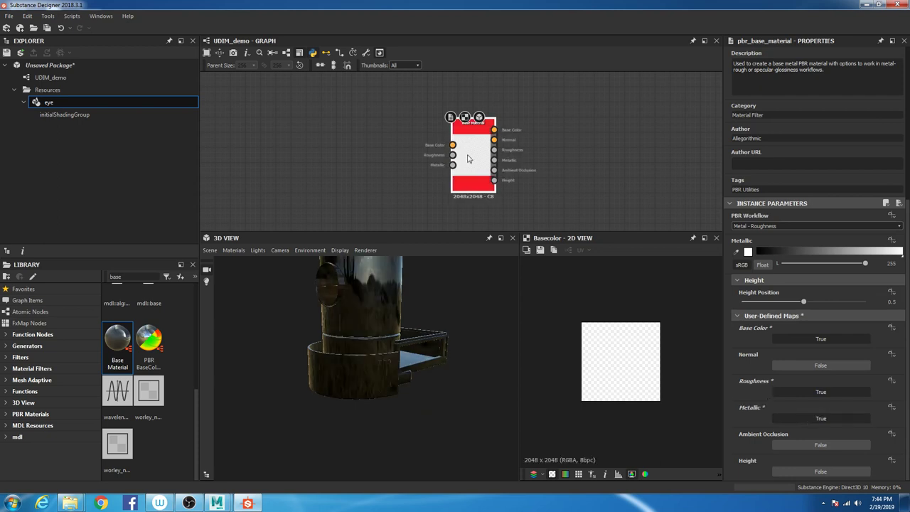
scroll(413, 318, down, 5)
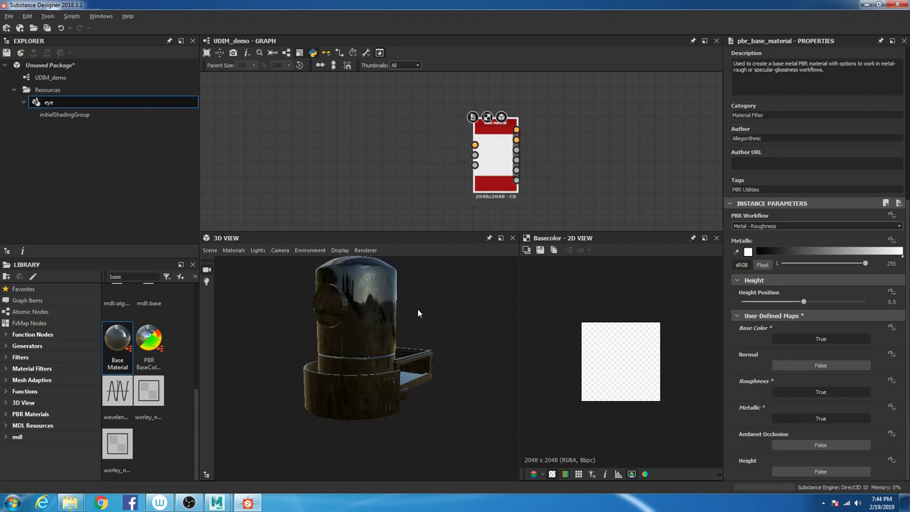
drag(418, 311, 305, 341)
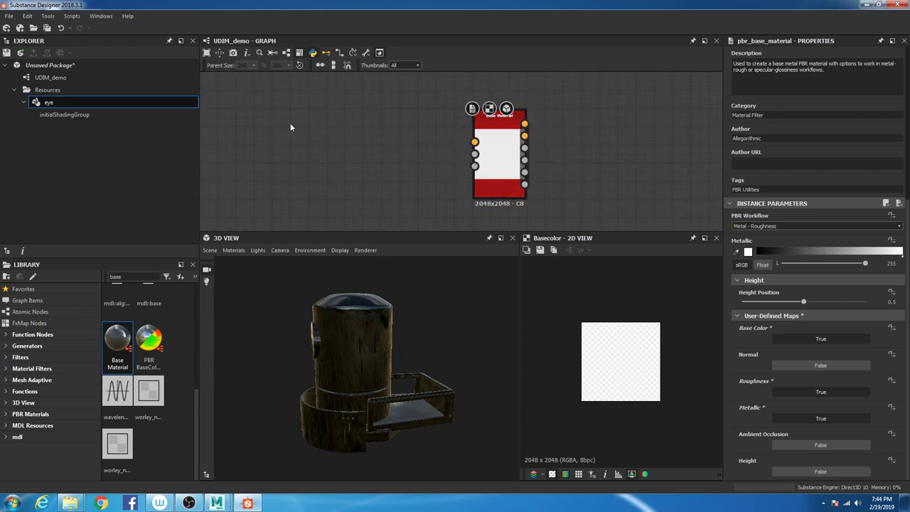
Add a Uniform Color node and connect it to the Base Material's Base Color input.
key(space)
text(un)
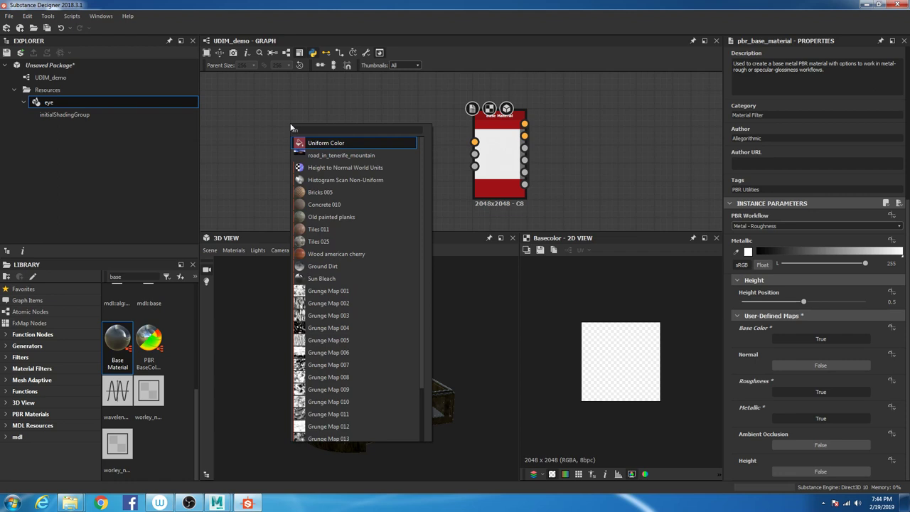
click(327, 143)
drag(282, 117, 475, 141)
drag(307, 117, 326, 152)
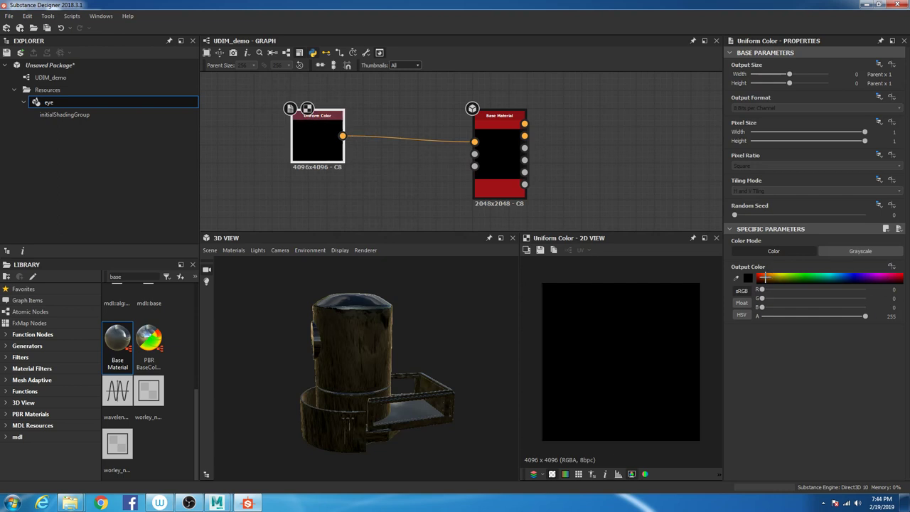
Set the Uniform Color to brick red (H 10, S 204, V 140) in HSV mode.
click(762, 278)
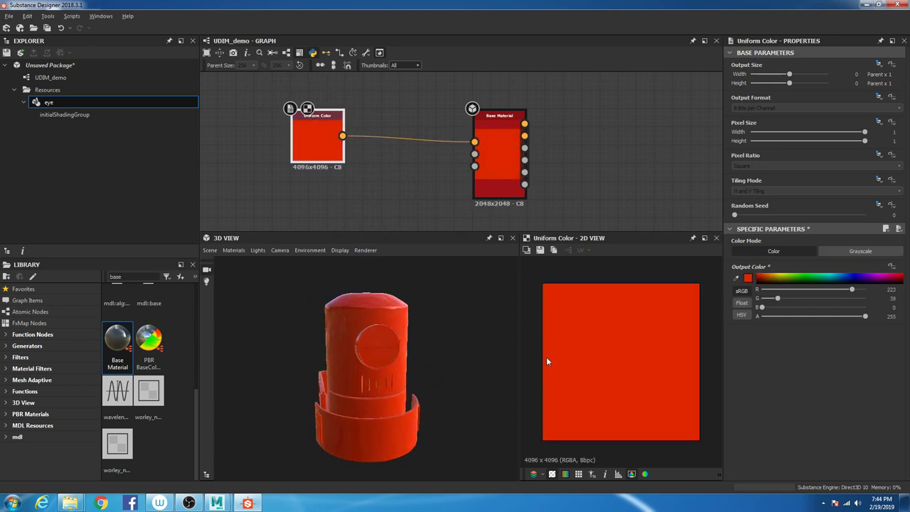
drag(398, 334, 426, 355)
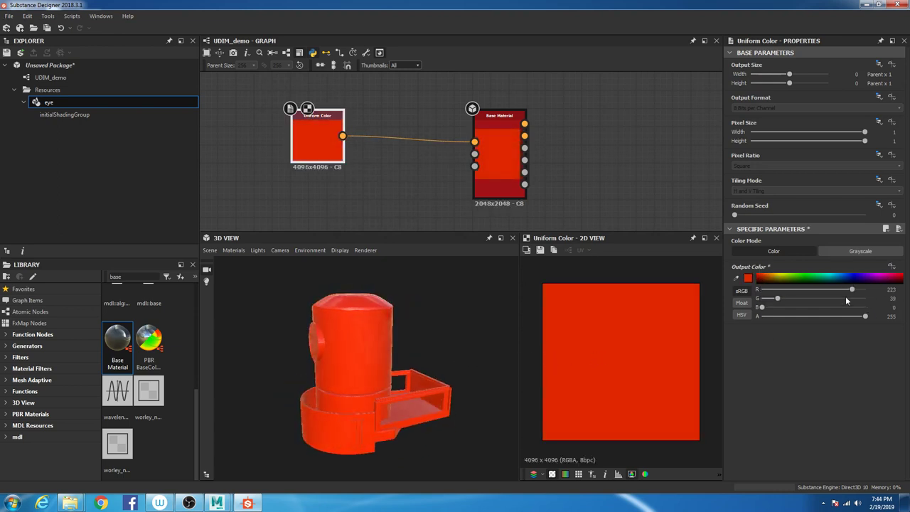
click(743, 315)
drag(864, 299, 827, 299)
drag(349, 376, 482, 320)
drag(827, 299, 844, 299)
drag(455, 402, 399, 381)
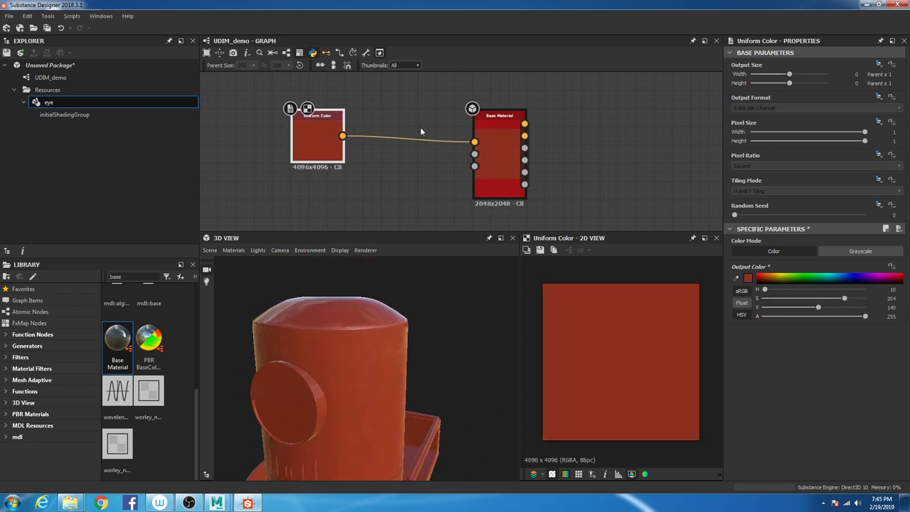
drag(328, 129, 329, 112)
scroll(331, 115, down, 2)
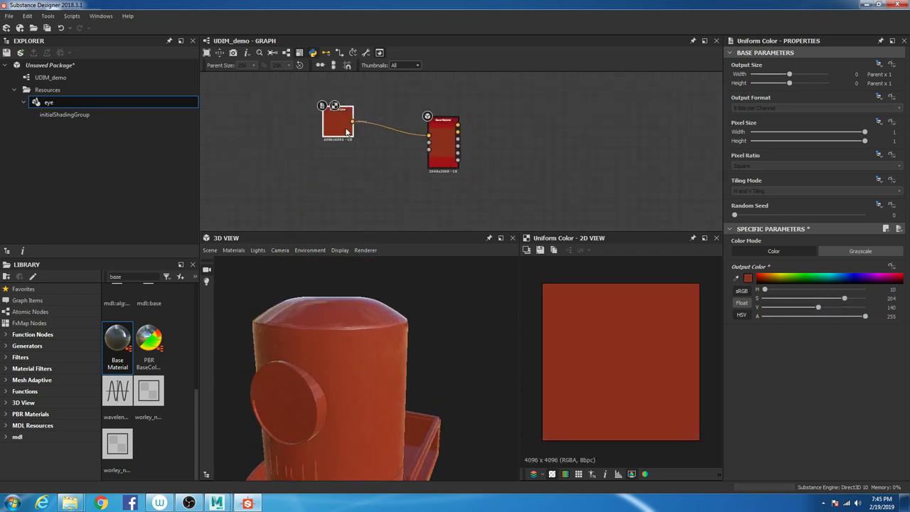
Duplicate the Uniform Color below the original and switch the copy to Grayscale (value 72).
key(ctrl+d)
drag(463, 151, 327, 174)
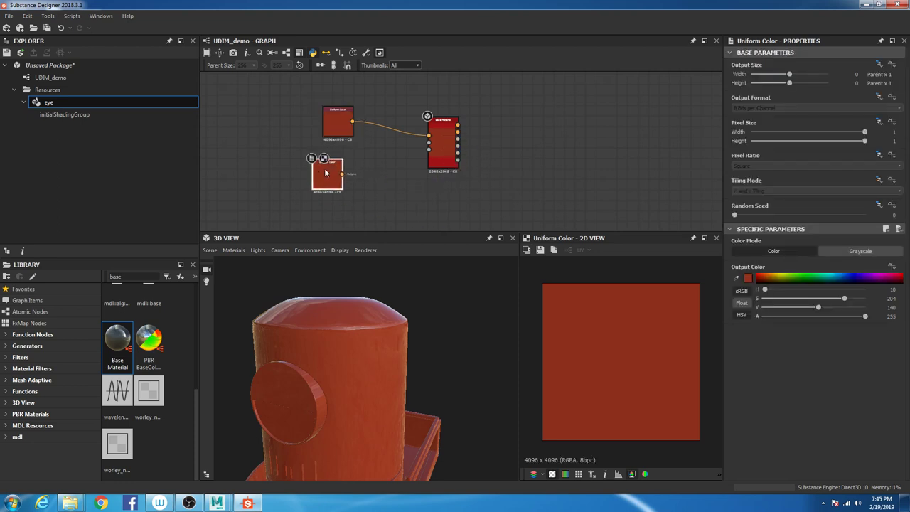
drag(334, 122, 312, 113)
click(333, 178)
click(860, 251)
scroll(363, 119, up, 2)
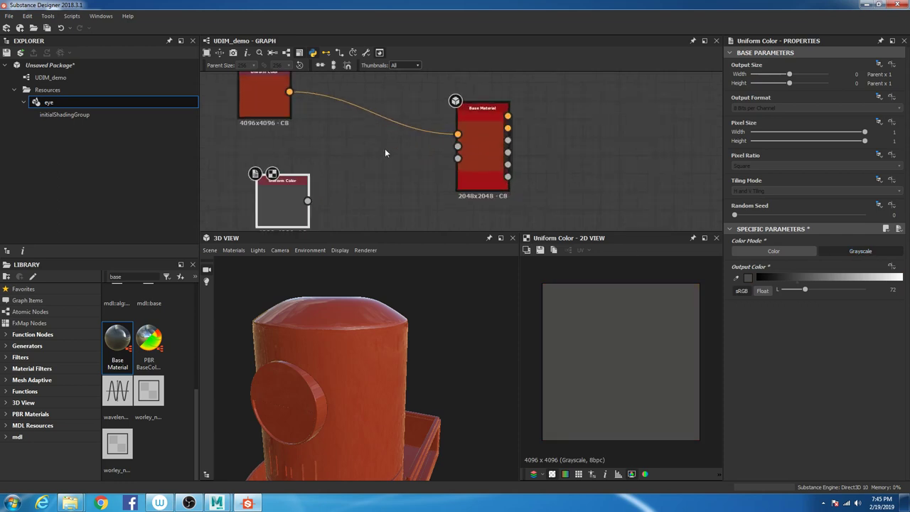
scroll(427, 143, down, 1)
middle_drag(470, 170, 489, 146)
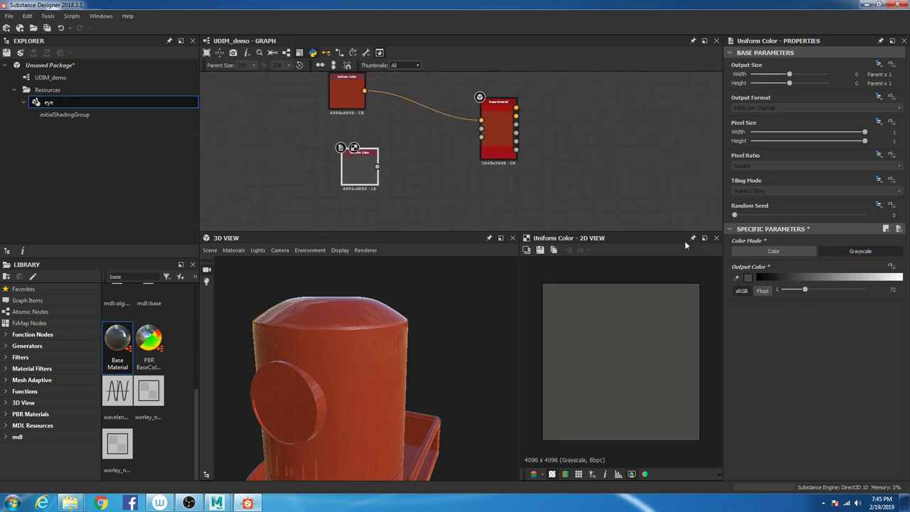
Try a Clouds 3 node on the Base Material's third input, then wire the grey Uniform Color there instead.
key(space)
text(clou)
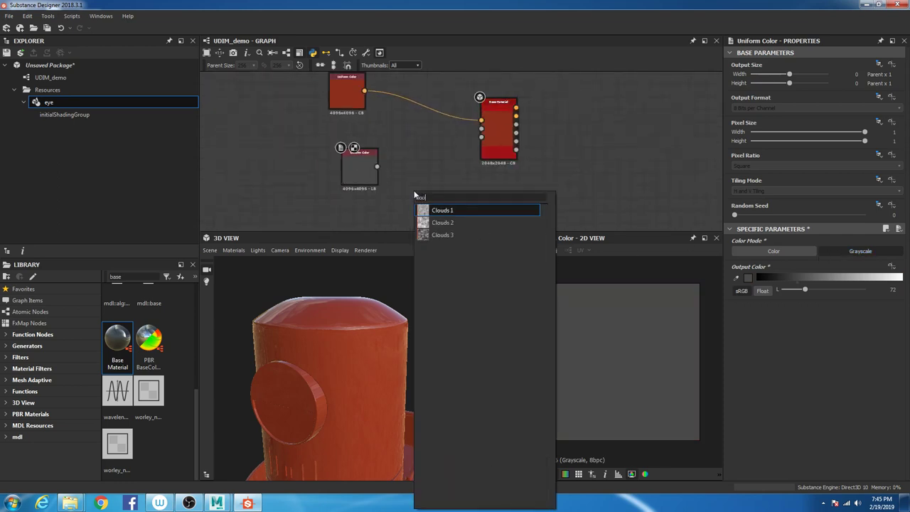
key(Down)
key(Down)
key(Return)
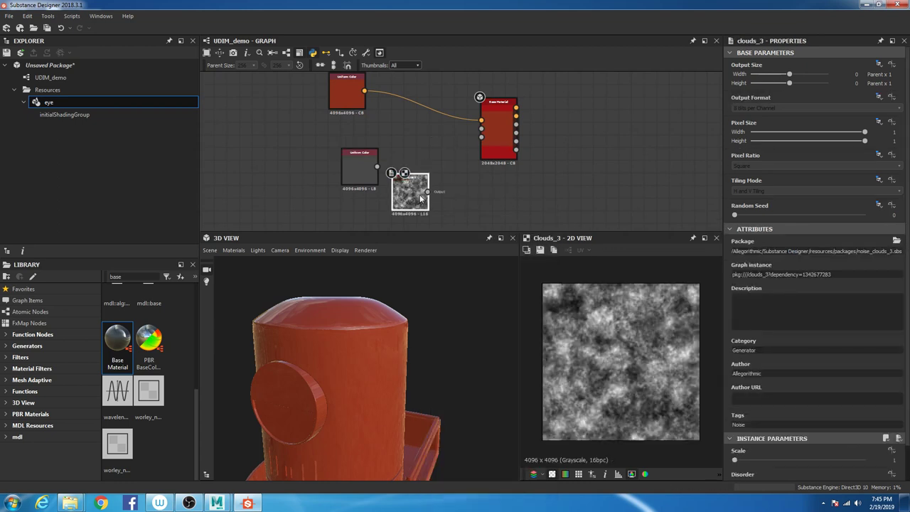
scroll(414, 199, up, 2)
drag(414, 211, 492, 133)
mouse_move(431, 391)
mouse_down()
mouse_move(316, 380)
mouse_move(365, 328)
mouse_move(359, 299)
mouse_up()
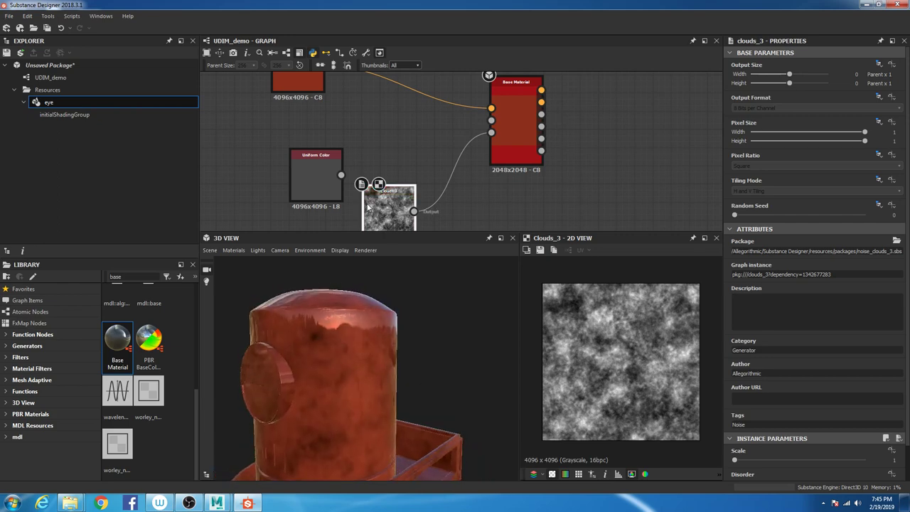
drag(340, 175, 491, 133)
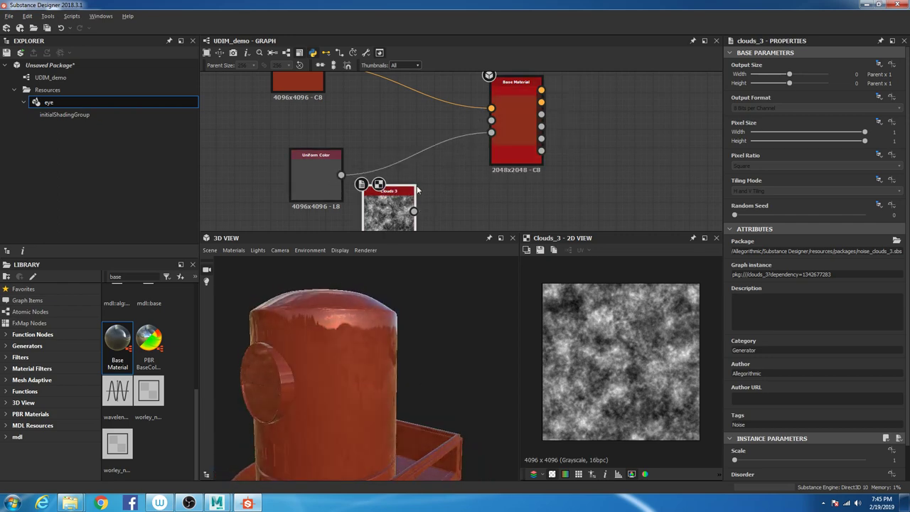
middle_drag(420, 192, 434, 169)
Delete Clouds 3, darken the grey Uniform Color to 12 and place it beside the red node.
key(Delete)
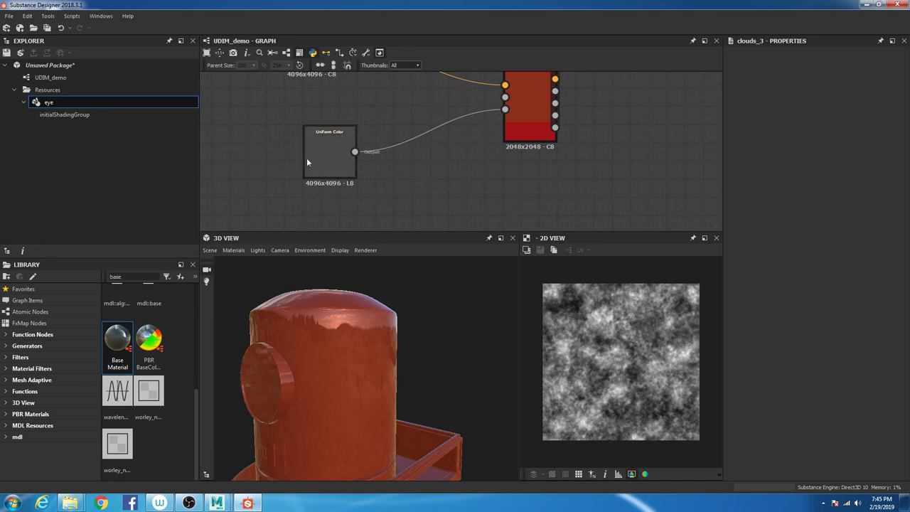
click(309, 158)
scroll(403, 375, down, 3)
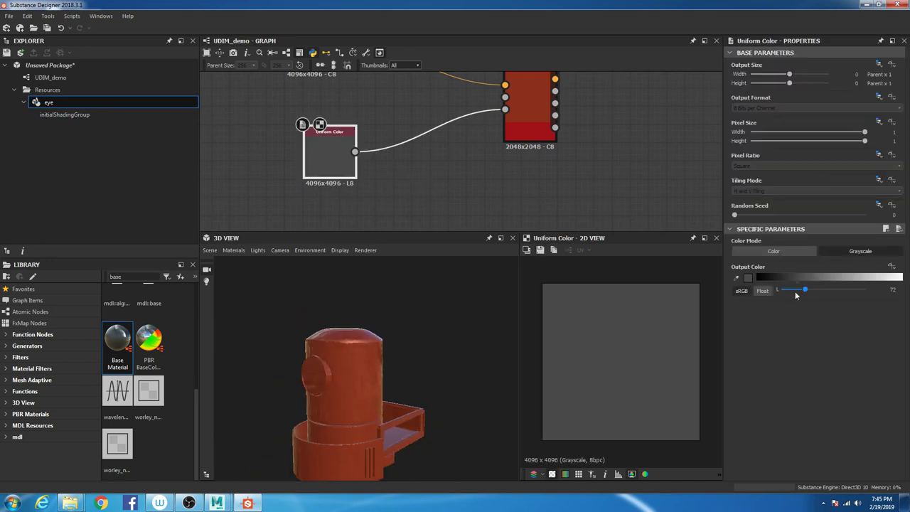
mouse_move(804, 289)
mouse_down()
mouse_move(832, 289)
mouse_move(776, 289)
mouse_move(836, 290)
mouse_move(786, 292)
mouse_up()
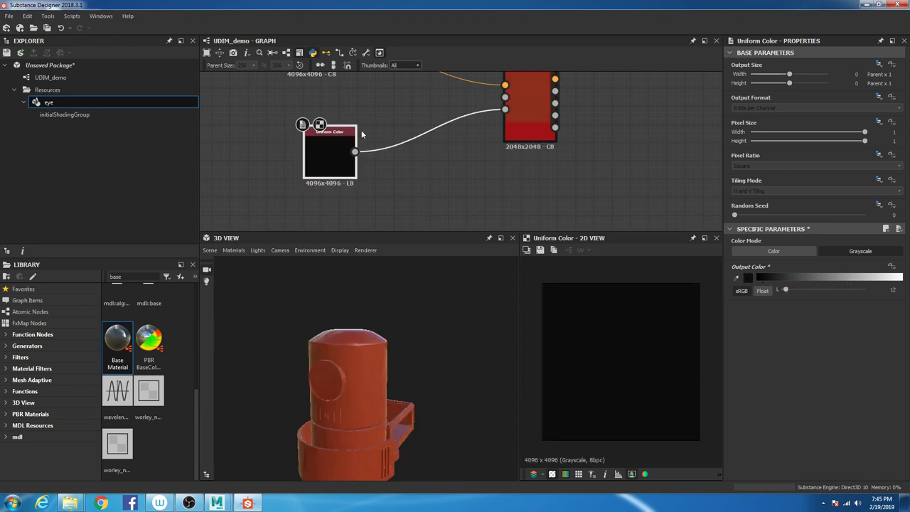
scroll(377, 131, down, 5)
scroll(384, 118, up, 5)
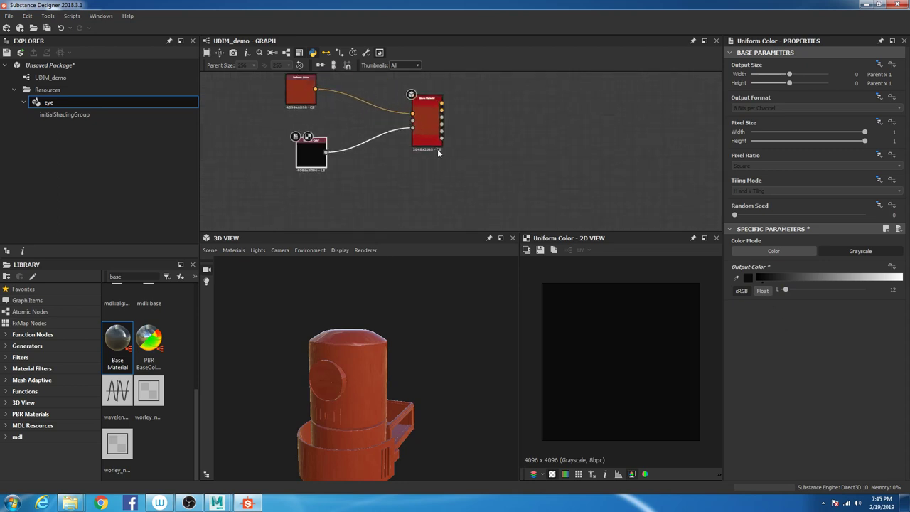
drag(300, 103, 343, 83)
drag(311, 153, 343, 121)
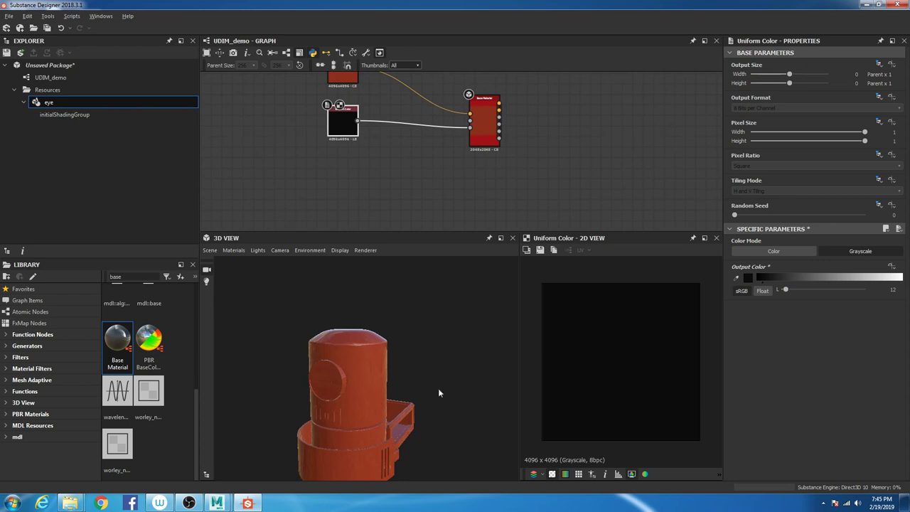
drag(438, 391, 418, 391)
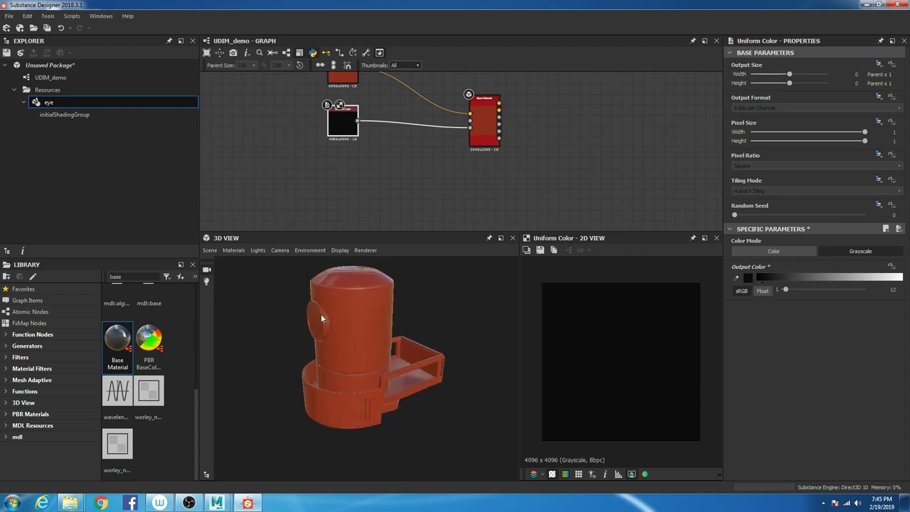
Open Bake model Information for the eye mesh and tick 'Use low as high definition'.
right_click(61, 106)
click(46, 104)
right_click(47, 104)
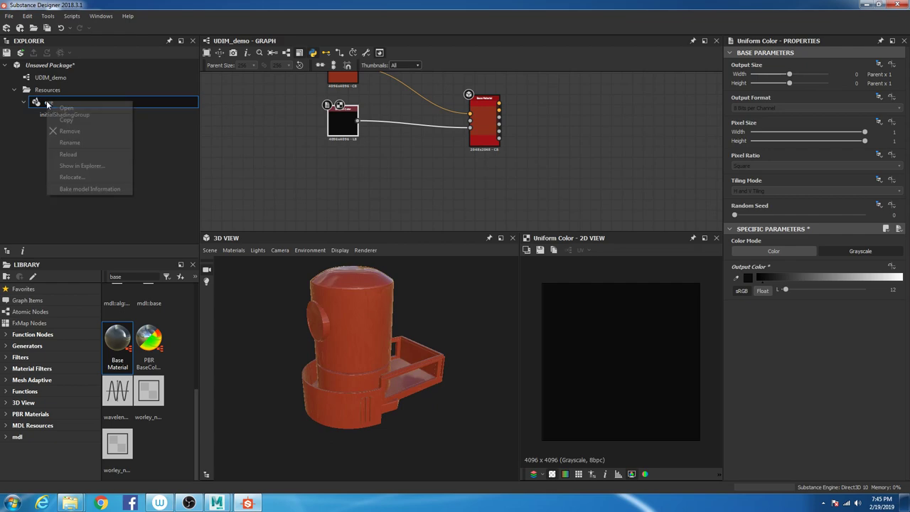
click(94, 189)
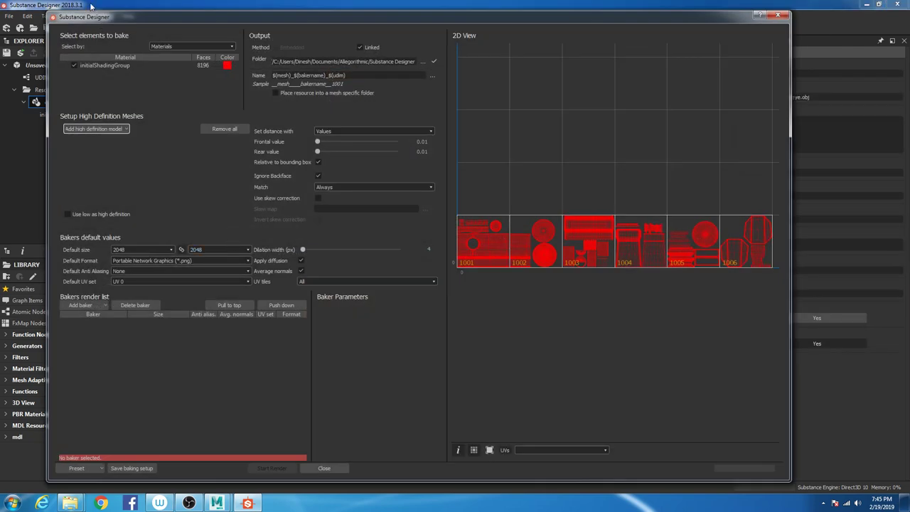
drag(91, 16, 116, 35)
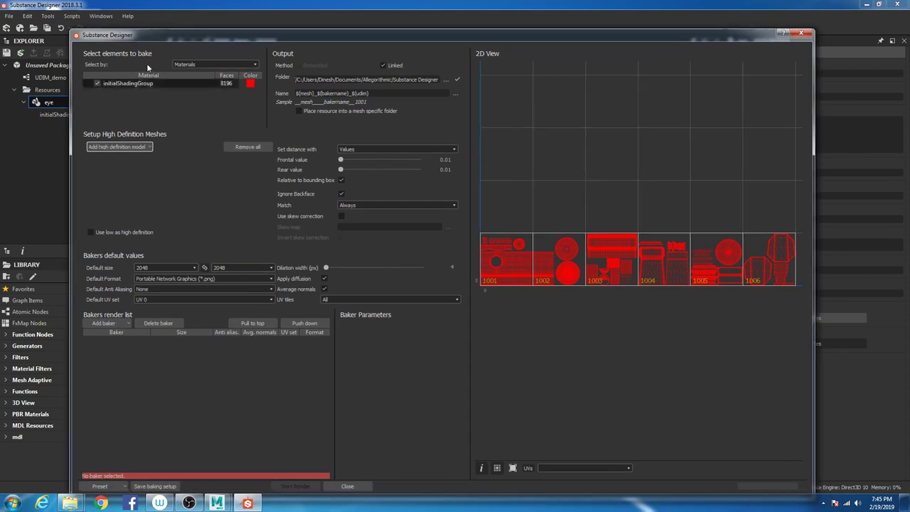
click(140, 148)
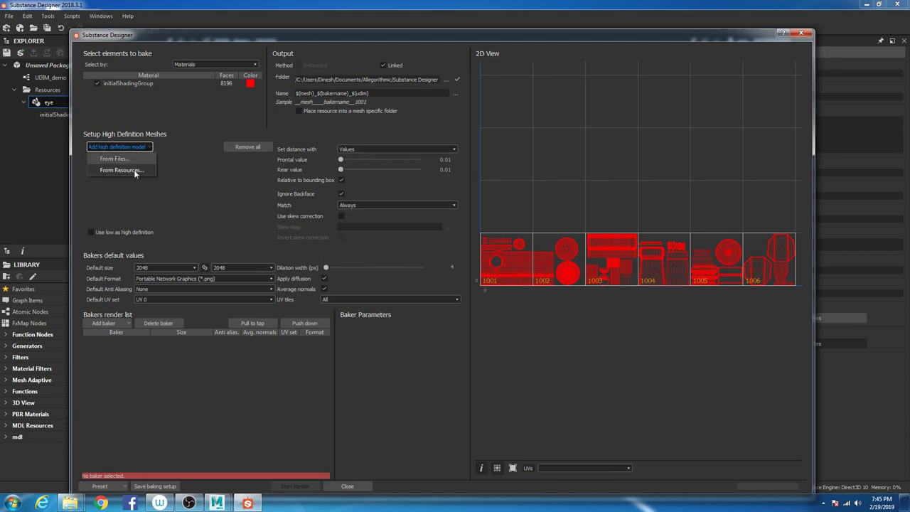
click(220, 208)
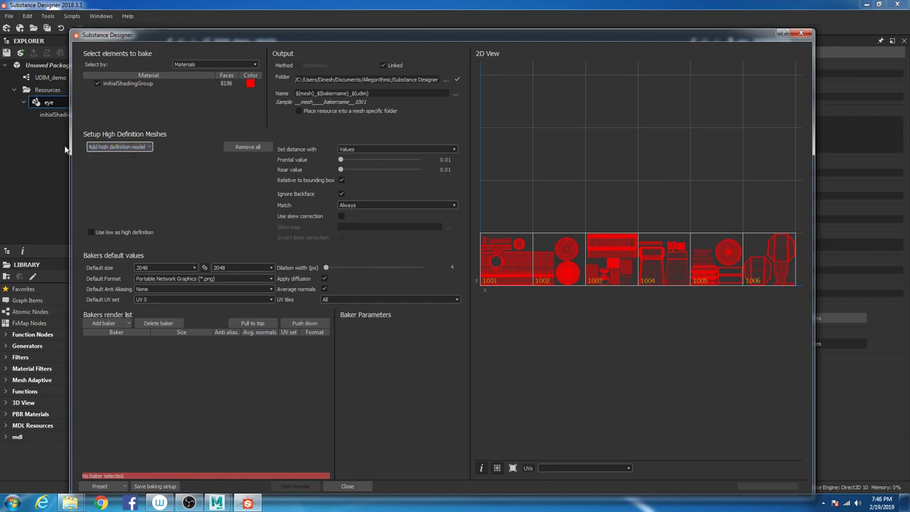
click(124, 232)
Set the default bake size to 1024 and the output format to TIFF.
click(175, 269)
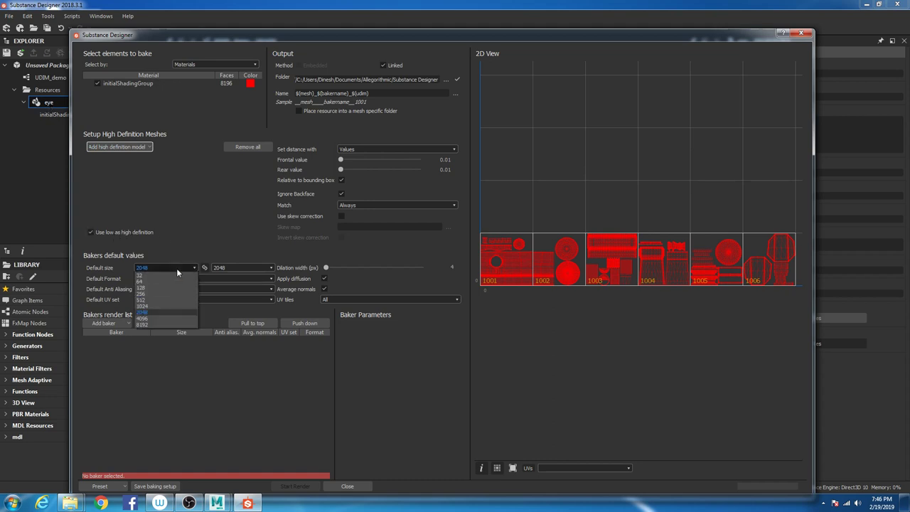
click(156, 306)
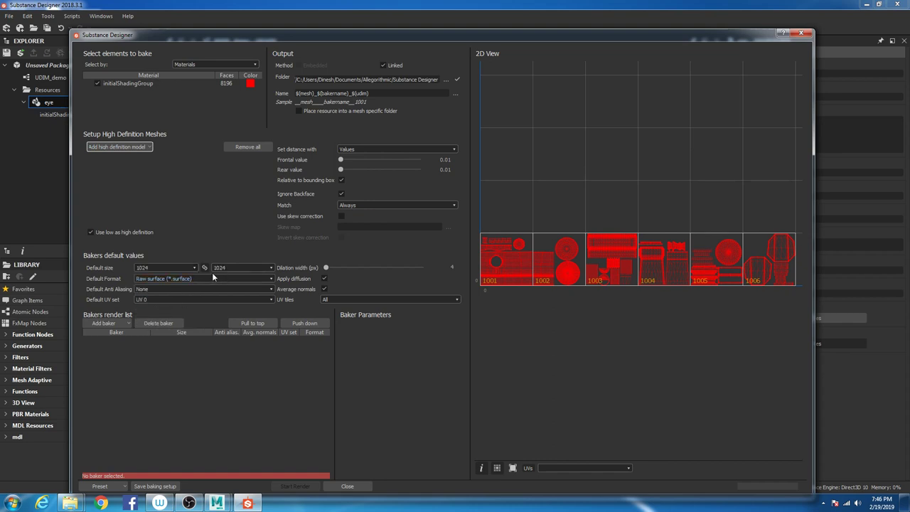
click(162, 280)
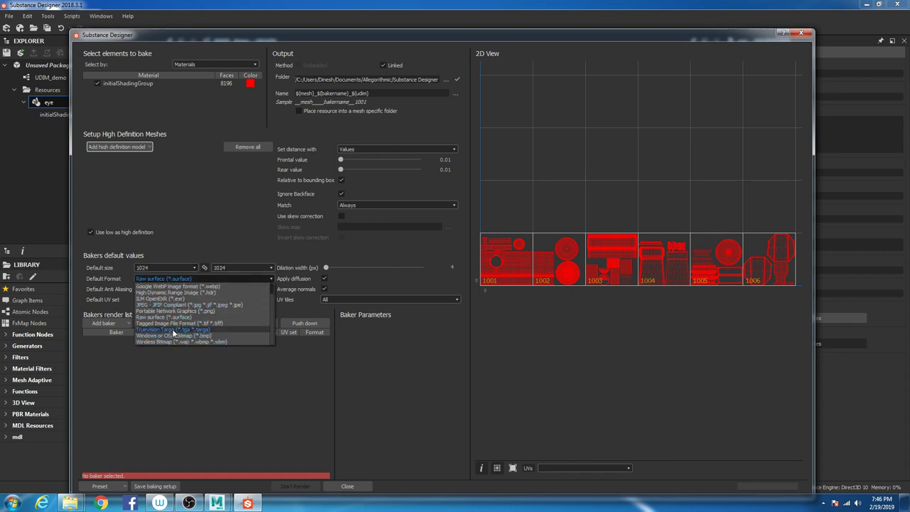
click(174, 323)
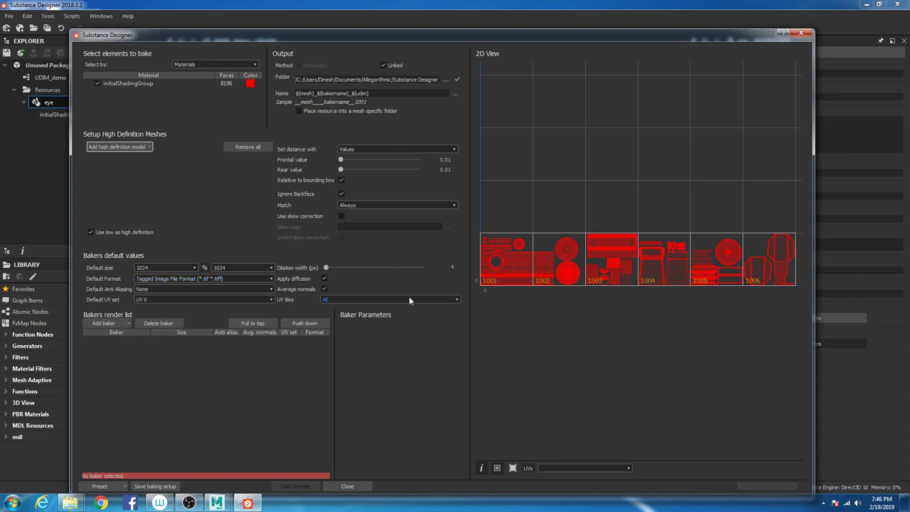
Add Ambient Occlusion, Curvature, Thickness Map, Position Map and World Space Normals bakers.
click(103, 322)
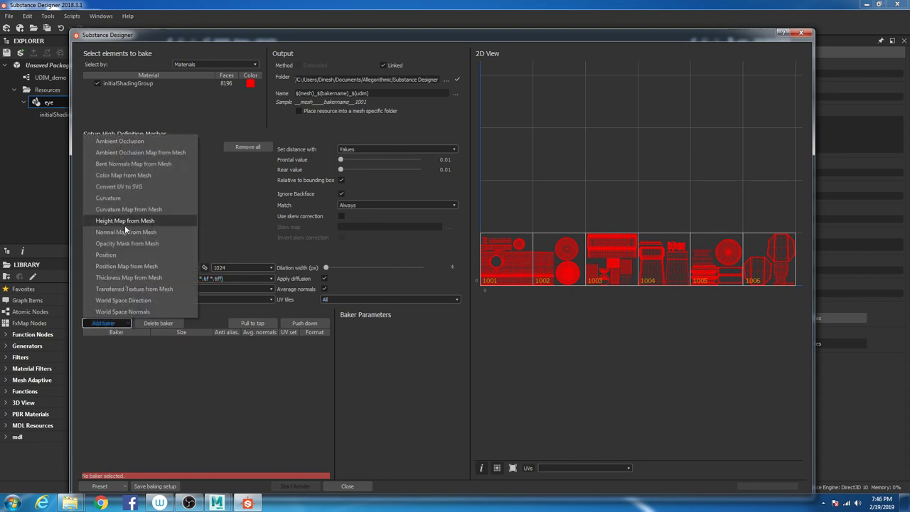
click(128, 143)
click(103, 323)
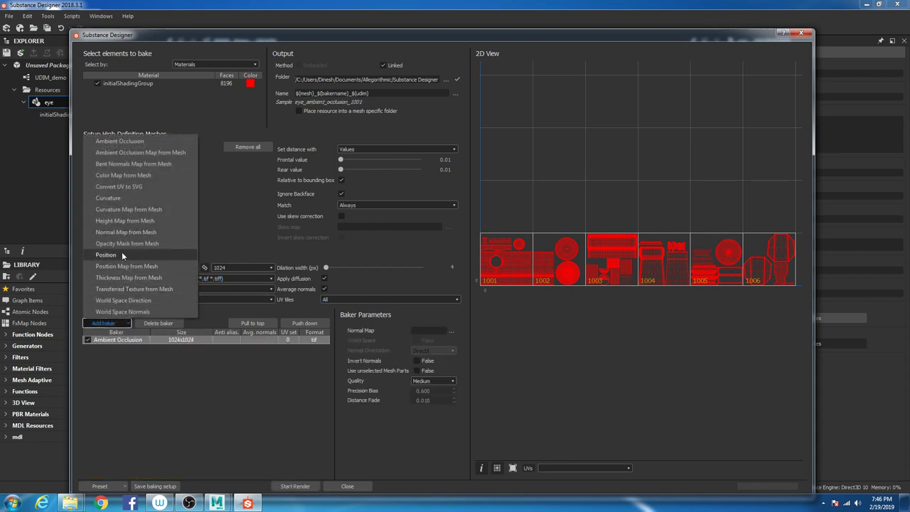
click(126, 199)
click(103, 323)
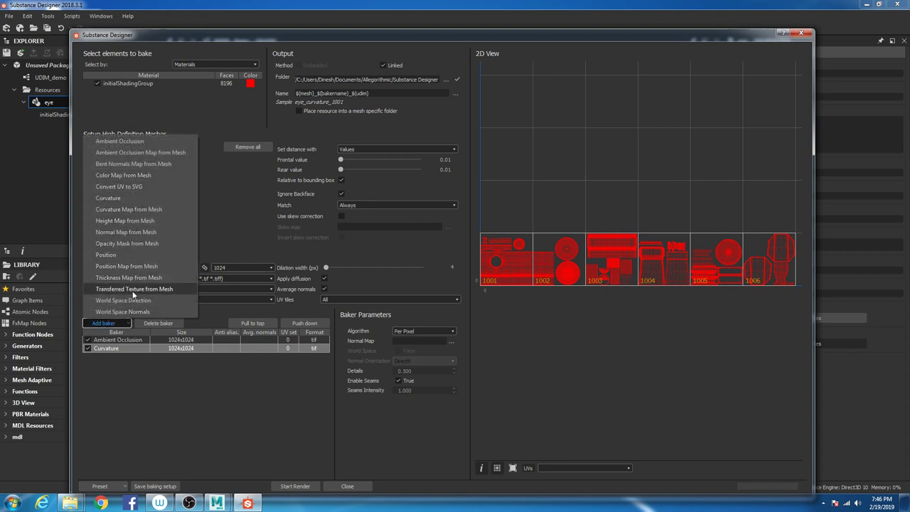
click(138, 278)
click(103, 322)
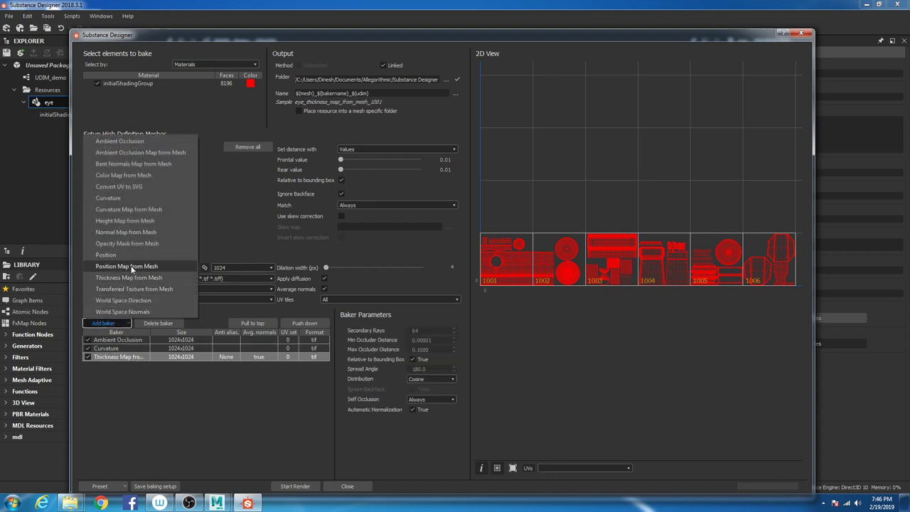
click(126, 265)
click(105, 323)
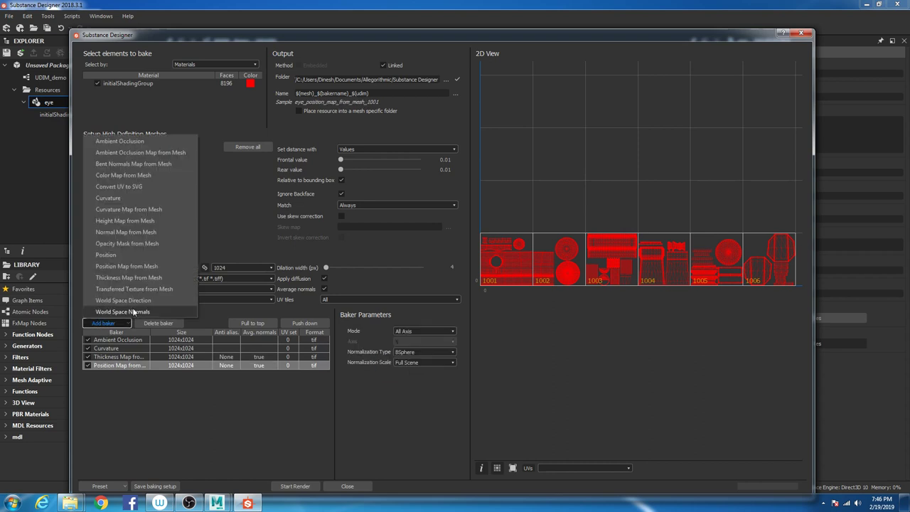
click(143, 312)
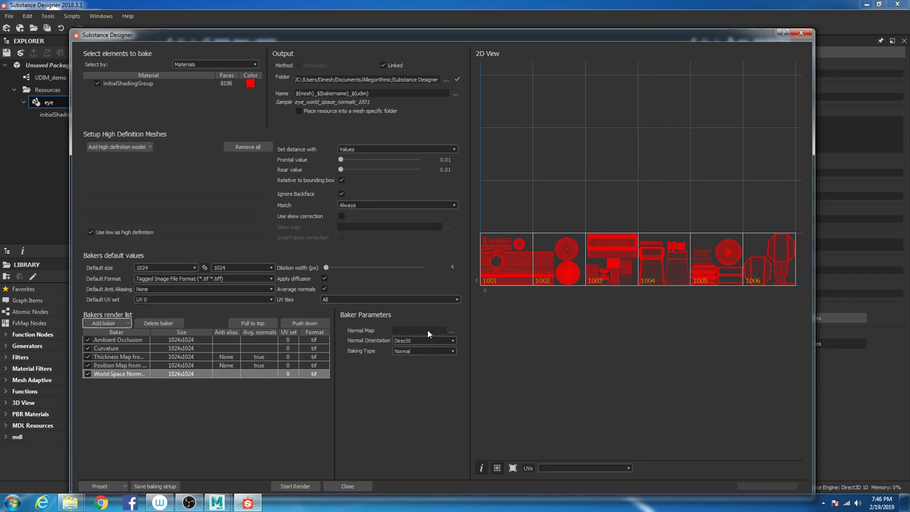
Render the bakes, then preview the Ambient Occlusion, Curvature, Thickness, Position and World Space Normals tiles.
click(296, 488)
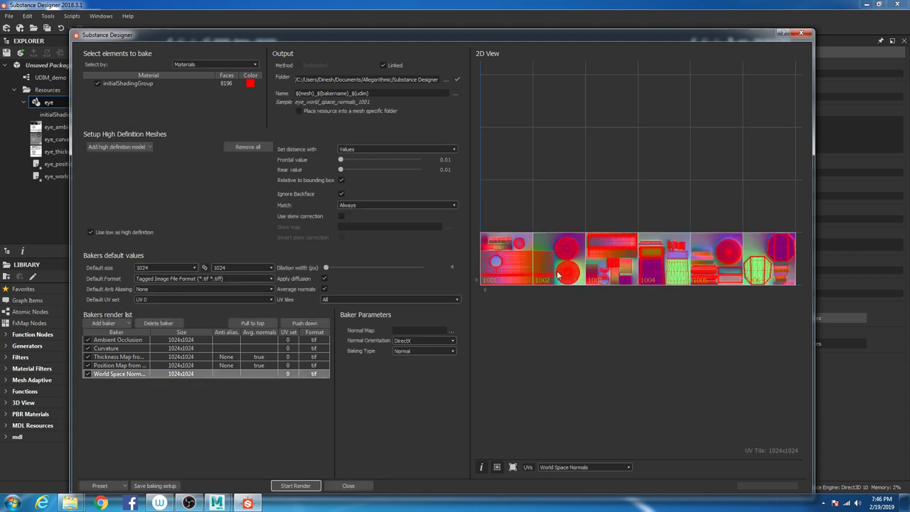
click(583, 467)
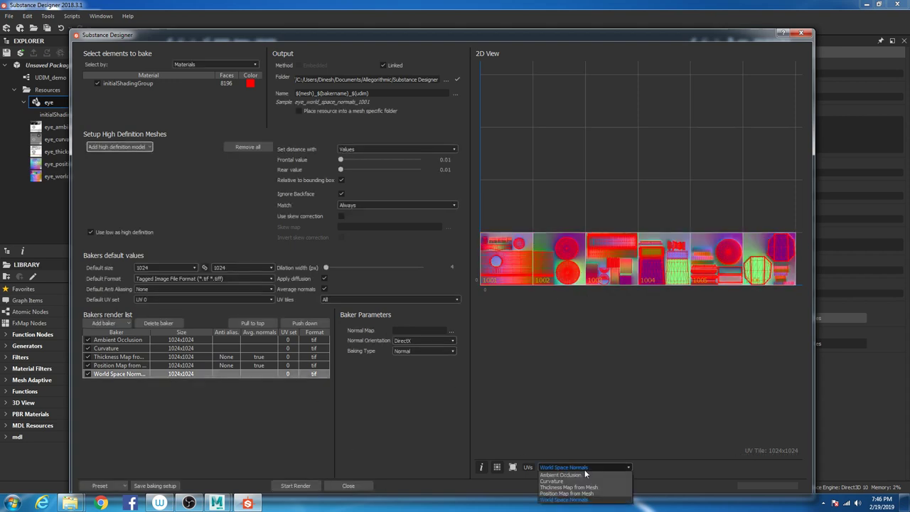
click(562, 474)
click(569, 467)
click(569, 482)
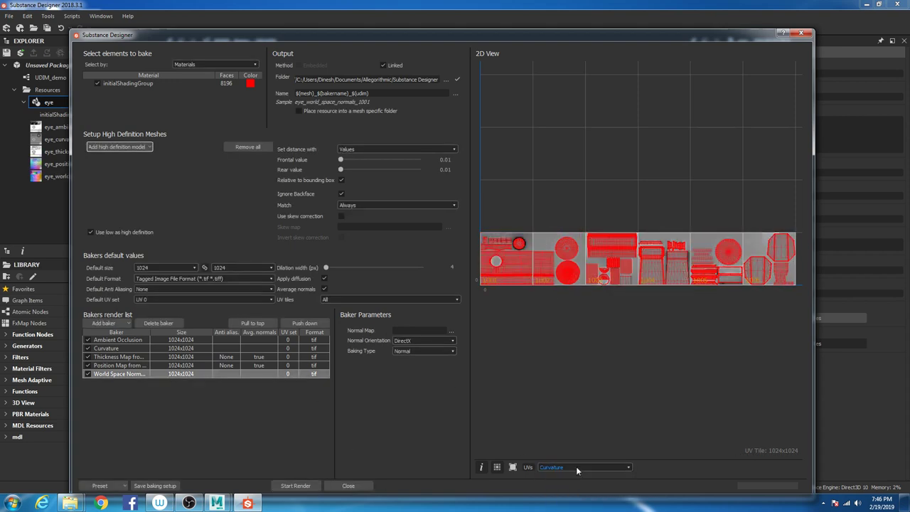
click(583, 467)
click(569, 487)
click(578, 467)
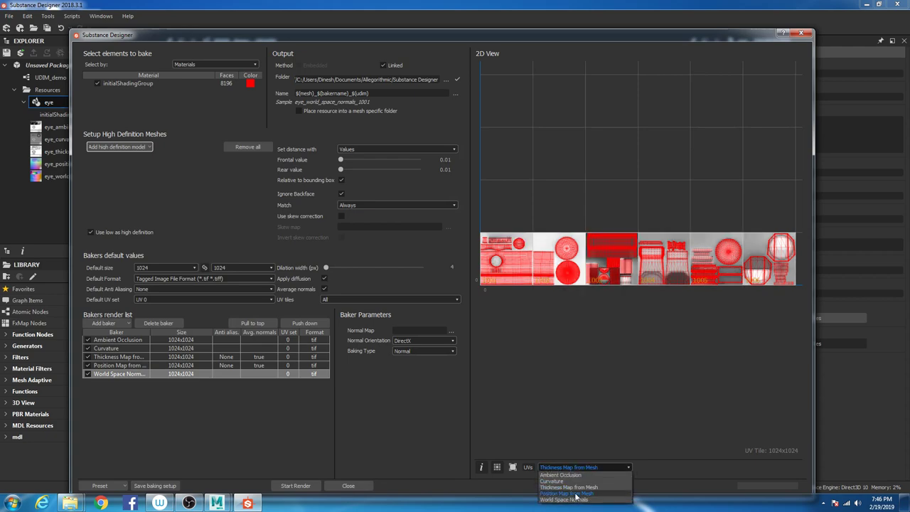
click(568, 482)
click(577, 467)
click(569, 488)
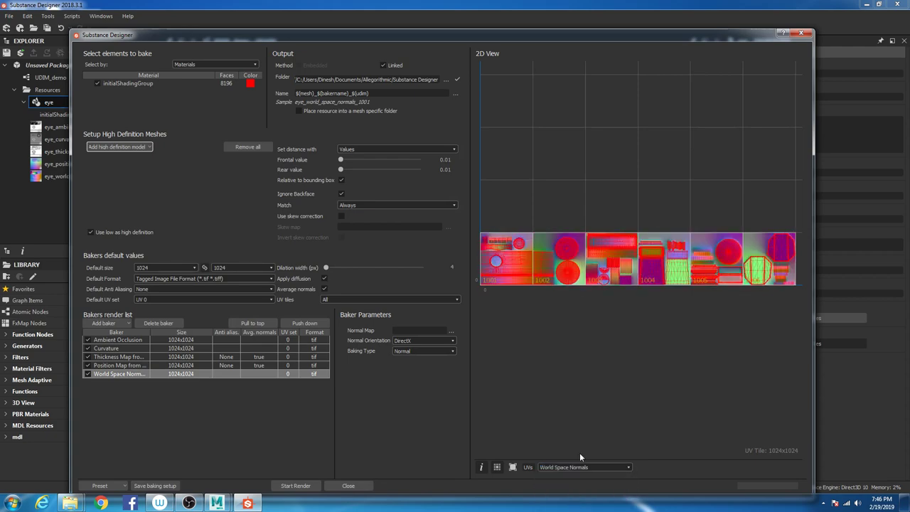
Close the baking window, select eye_ambient_occlusion in the Explorer, and reframe the graph and model.
click(801, 34)
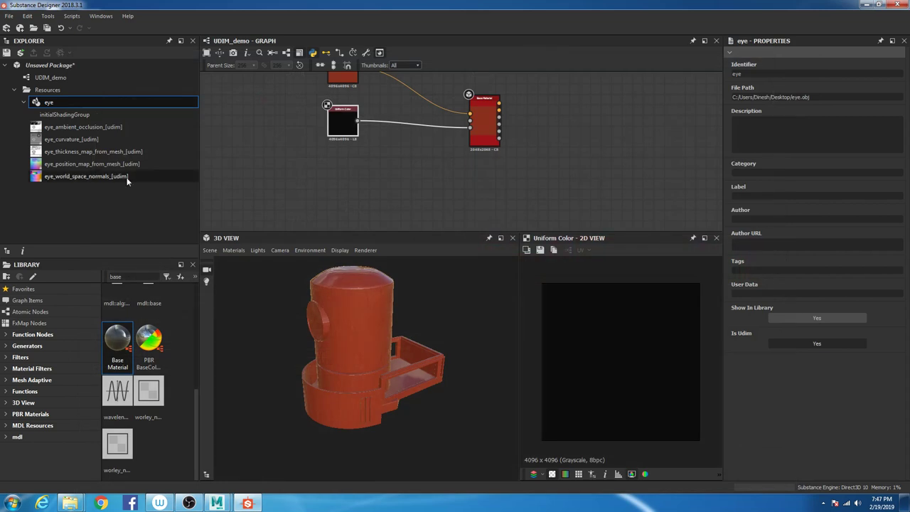
click(81, 127)
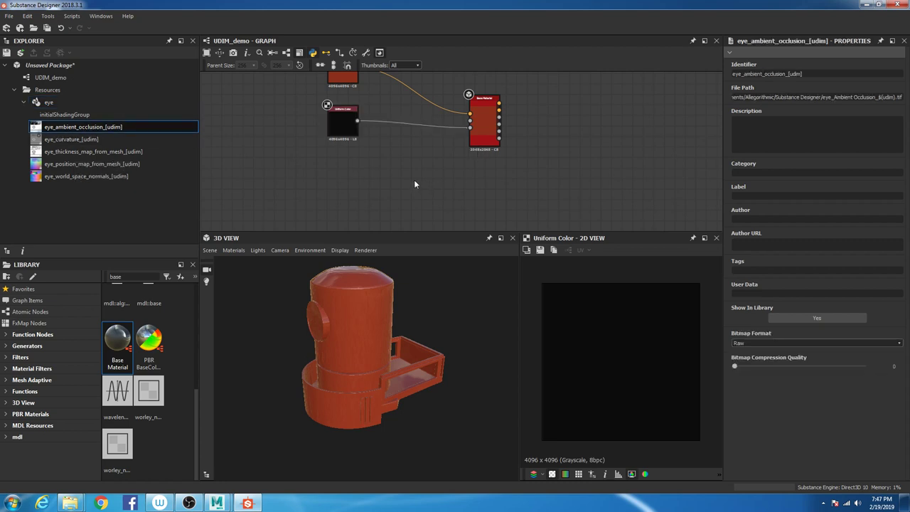
middle_drag(398, 181, 382, 148)
drag(363, 342, 414, 332)
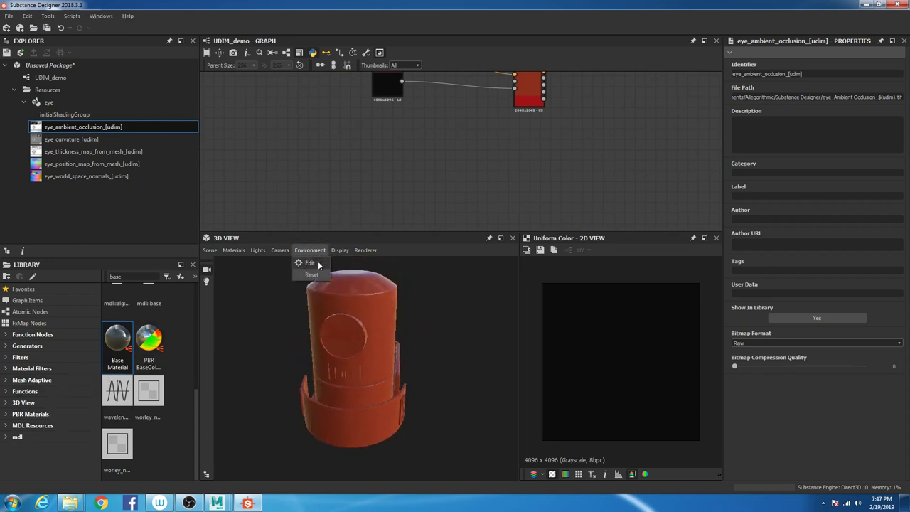
Set the 3D view's environment Dome Degrees to 89, then reposition the black node below the red one.
click(310, 262)
drag(800, 169, 817, 170)
drag(459, 365, 499, 356)
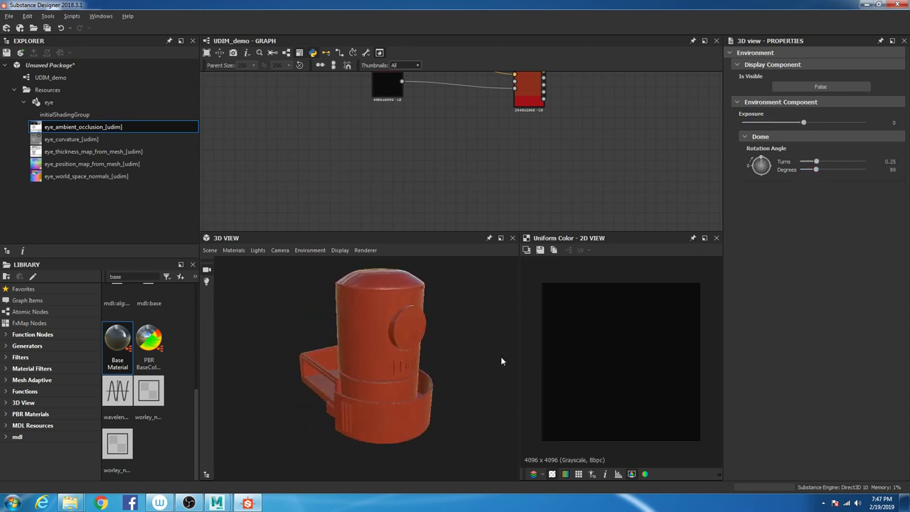
scroll(436, 340, up, 3)
scroll(437, 340, down, 2)
drag(435, 365, 412, 167)
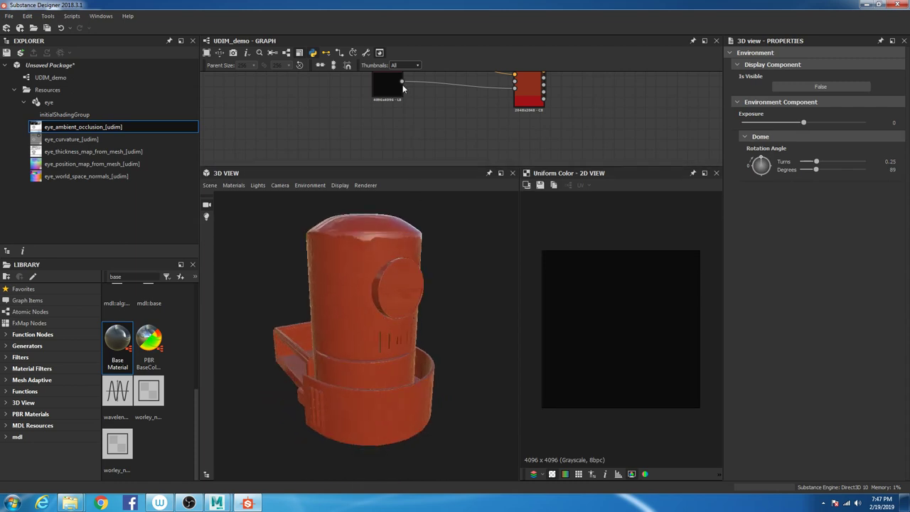
drag(402, 89, 380, 79)
Clear the Library search and add the Mesh Adaptive Grease node and baked thickness map to the graph.
double_click(125, 276)
key(BackSpace)
click(32, 380)
scroll(152, 339, down, 3)
drag(151, 444, 435, 136)
scroll(435, 135, up, 2)
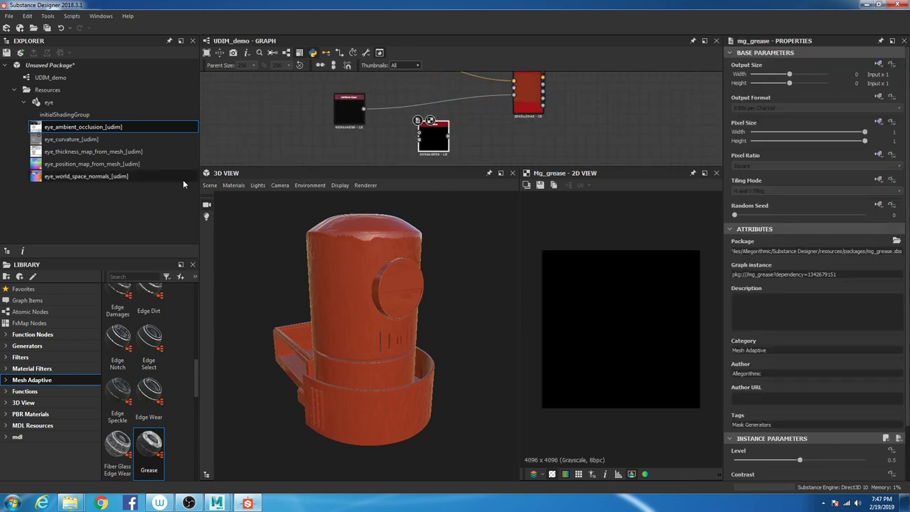
drag(96, 151, 332, 151)
Preview the Grease mask and thickness map, then feed the Grease mask into the Base Material.
double_click(327, 151)
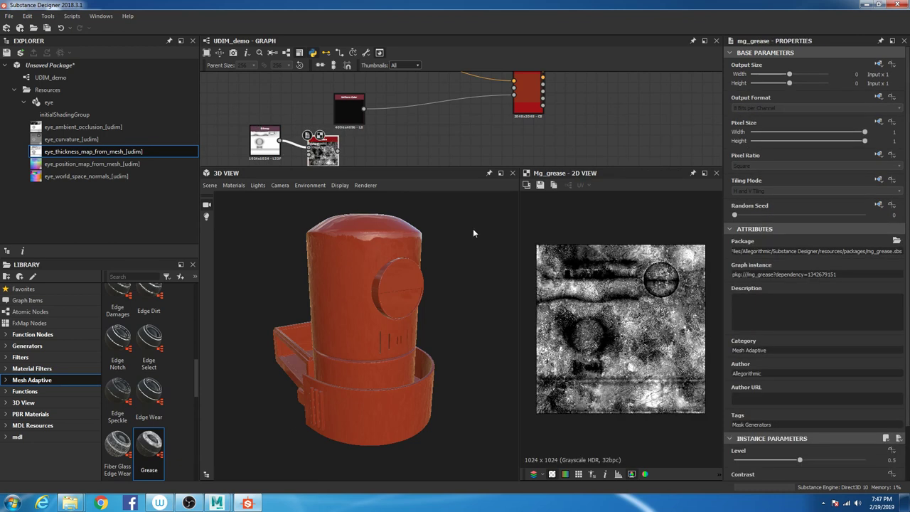
double_click(261, 140)
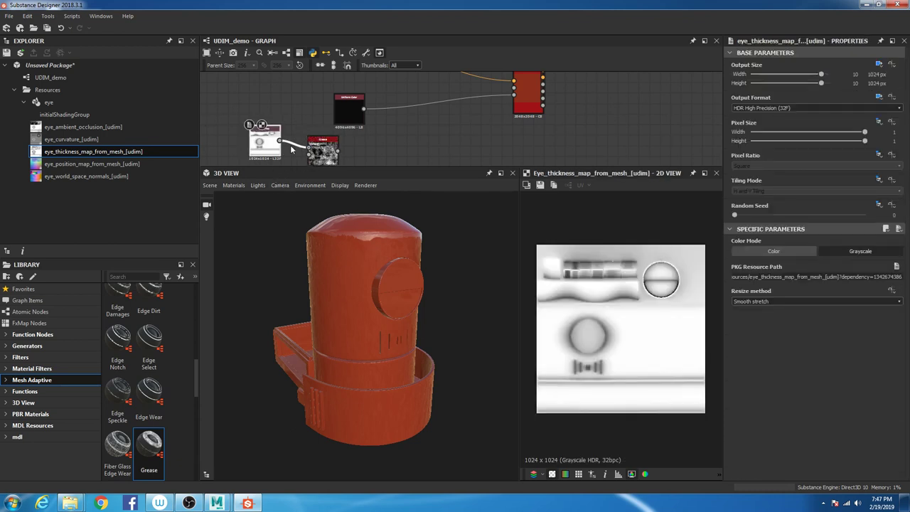
double_click(327, 138)
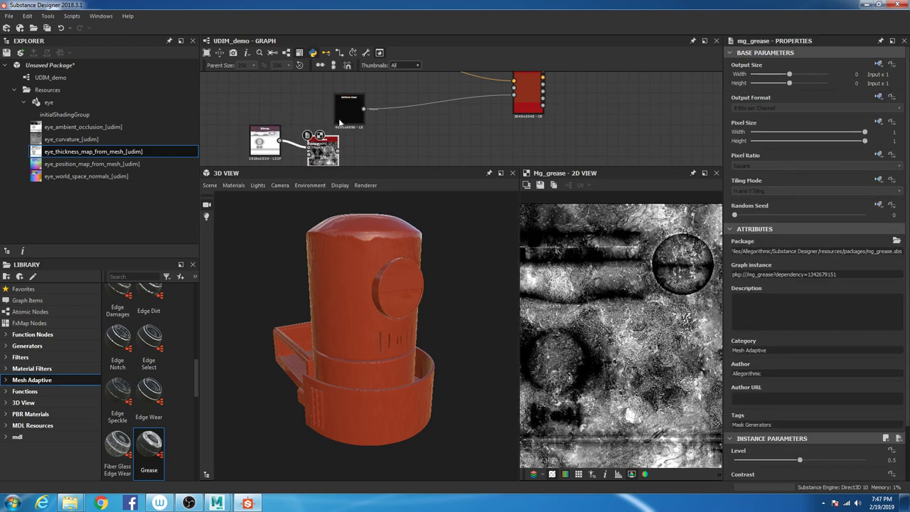
drag(339, 150, 514, 93)
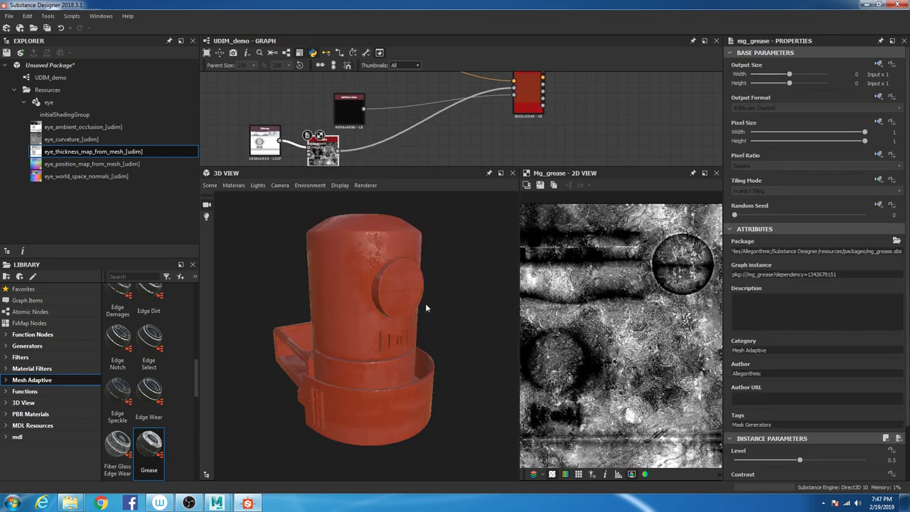
drag(426, 307, 305, 239)
drag(378, 365, 324, 331)
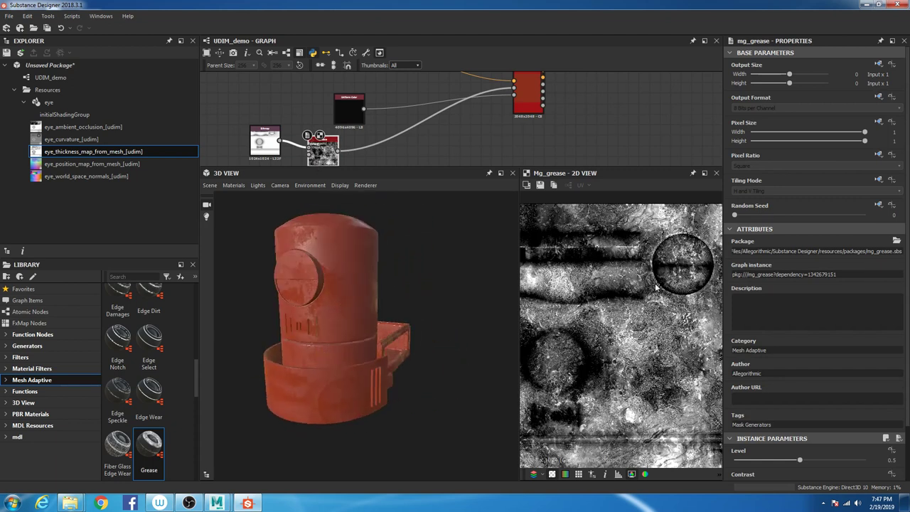
Tune the Grease mask to Level 0.56, Contrast 0.27 and Thickness Threshold 0.3.
scroll(801, 416, down, 2)
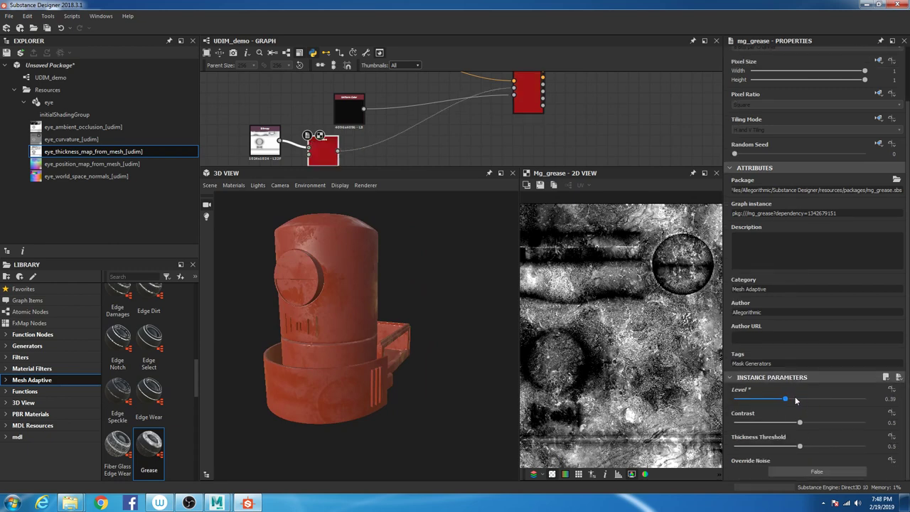
mouse_move(801, 400)
mouse_down()
mouse_move(823, 399)
mouse_move(813, 398)
mouse_up()
drag(785, 427, 798, 422)
mouse_move(406, 325)
mouse_down()
mouse_move(341, 308)
mouse_move(376, 289)
mouse_move(377, 307)
mouse_move(408, 315)
mouse_up()
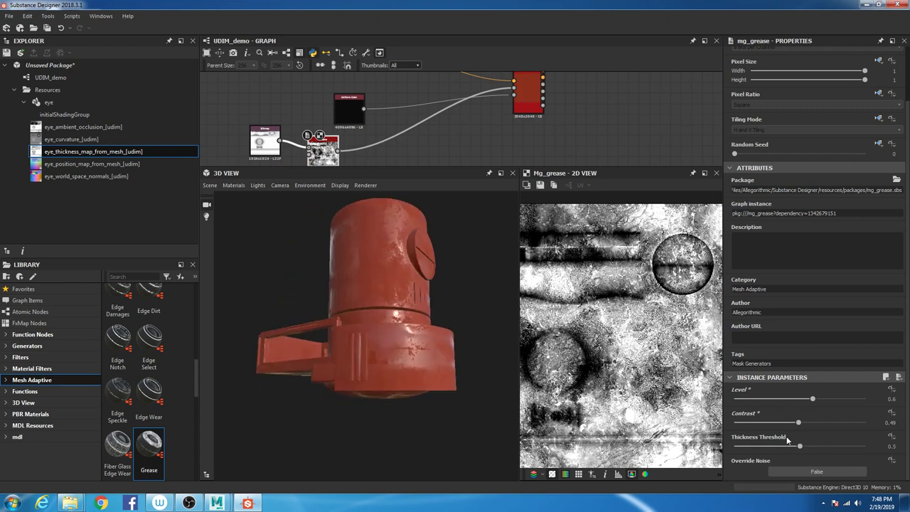
drag(800, 446, 769, 422)
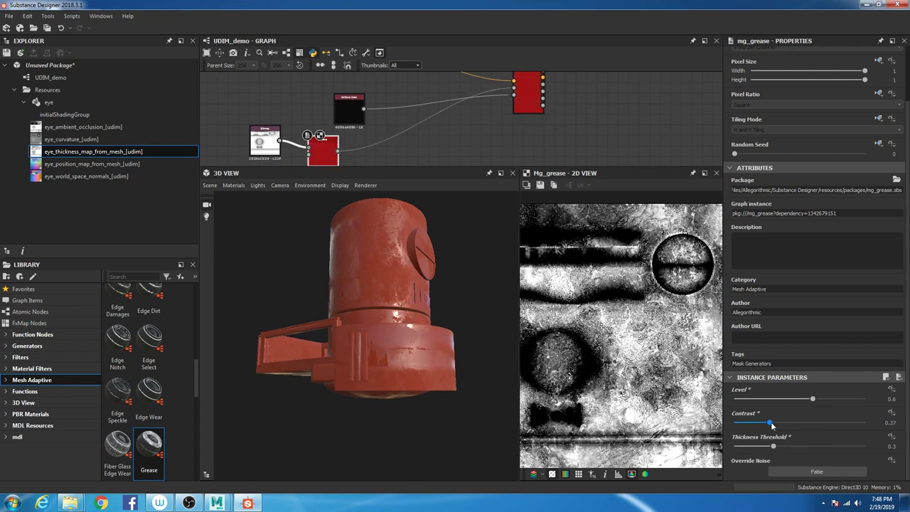
click(803, 402)
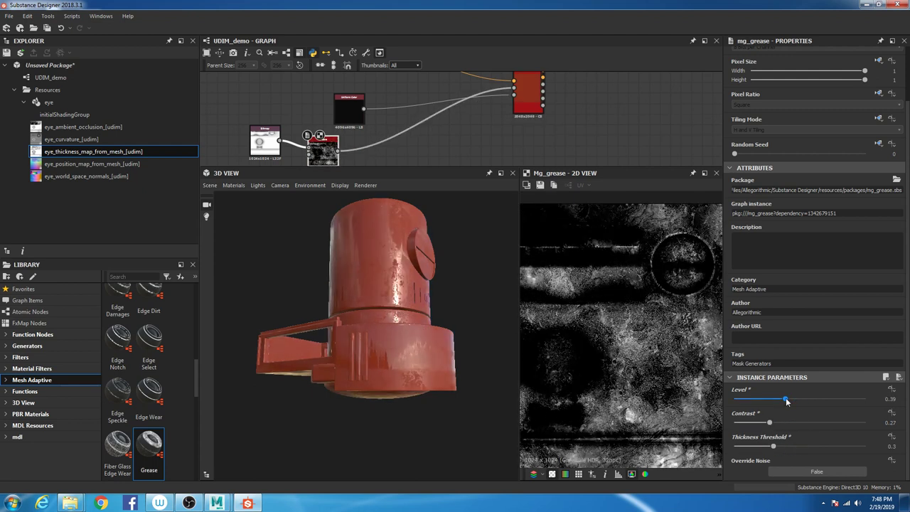
drag(802, 402, 807, 401)
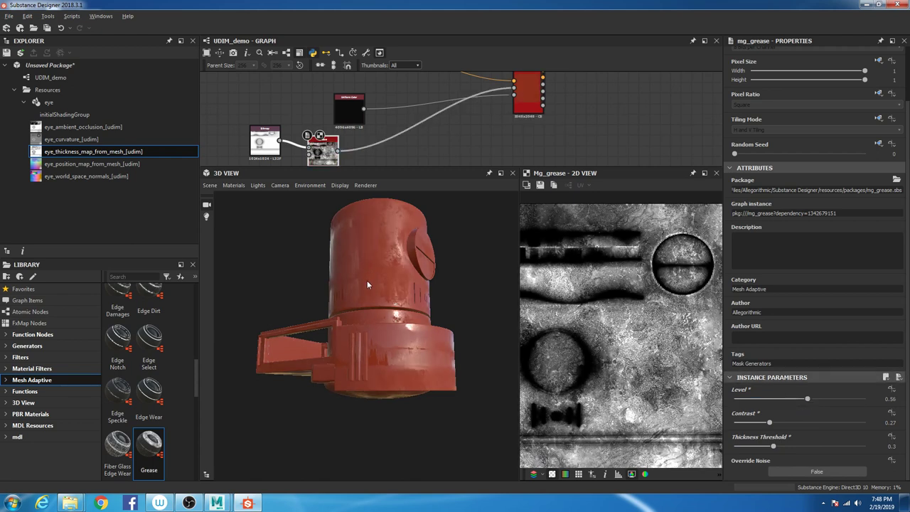
drag(360, 285, 392, 279)
Zoom the graph out, nudge the red material node left, and orbit the model to its front.
scroll(450, 144, down, 2)
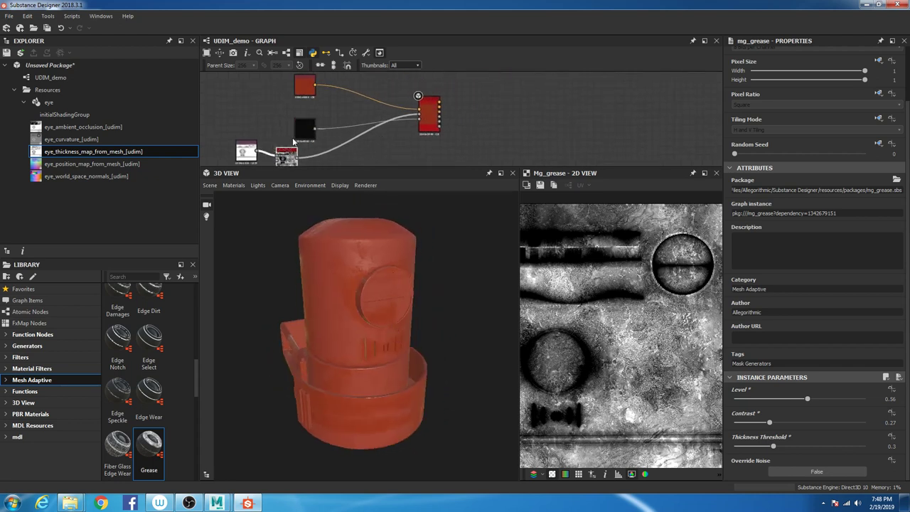
middle_drag(263, 133, 309, 137)
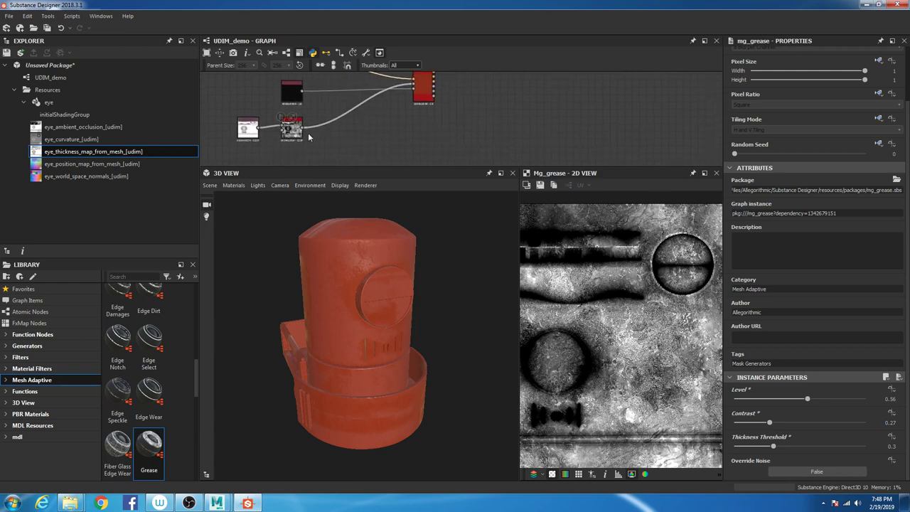
right_click(476, 99)
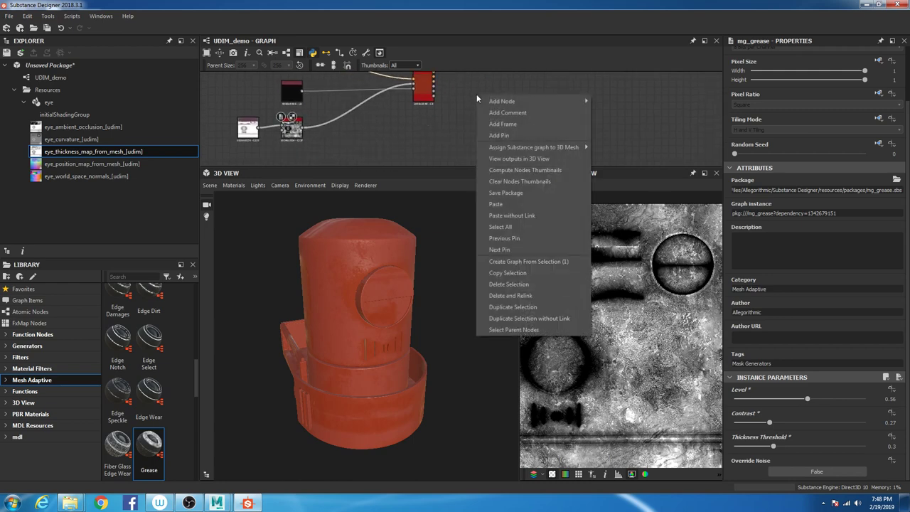
click(435, 100)
drag(430, 99, 422, 98)
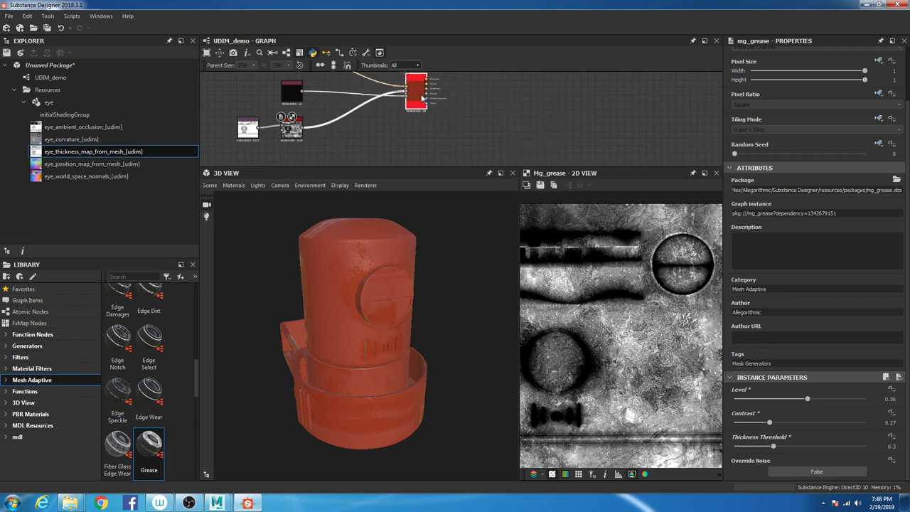
drag(370, 335, 346, 364)
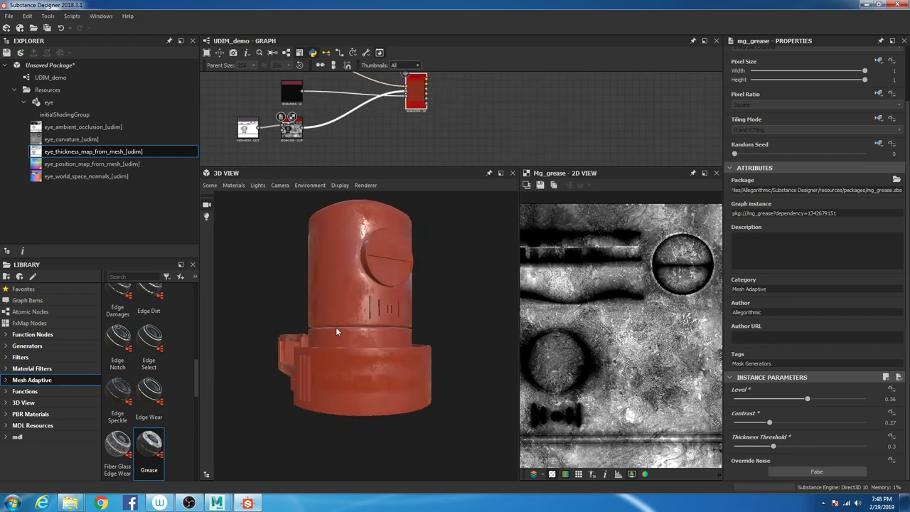
drag(335, 327, 349, 288)
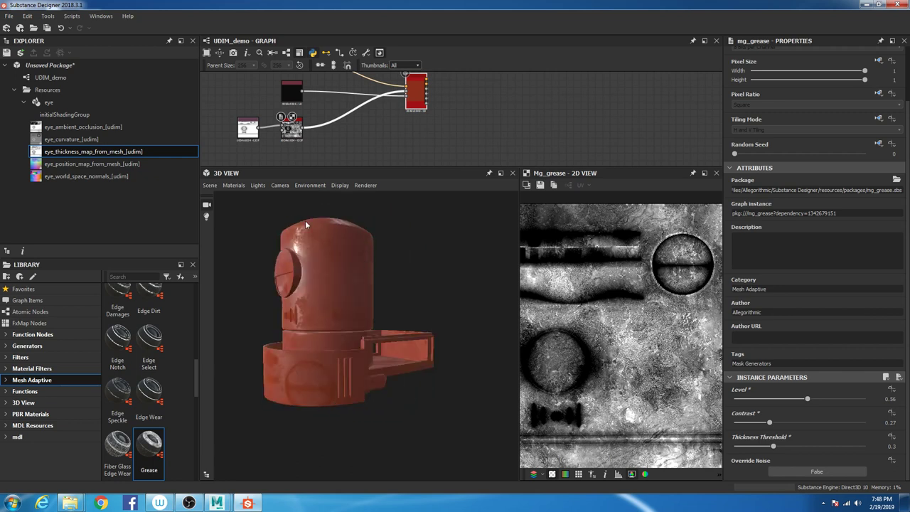
Assign the graph to eye > initialShadingGroup > All UDIM tiles.
right_click(469, 96)
mouse_move(532, 147)
mouse_move(596, 150)
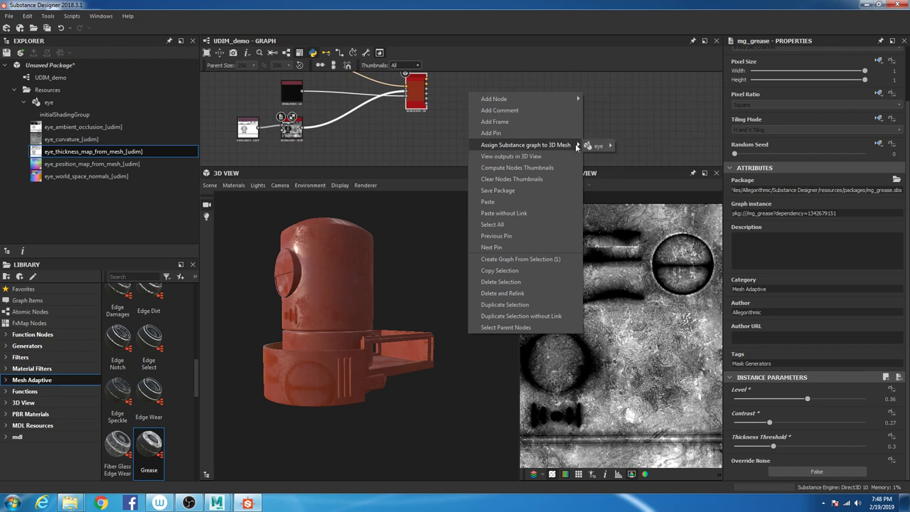
mouse_move(651, 146)
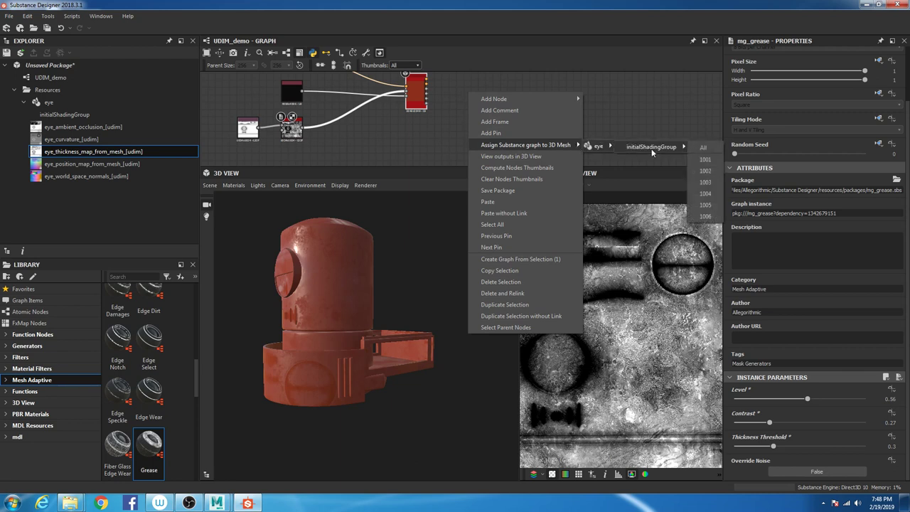
click(701, 148)
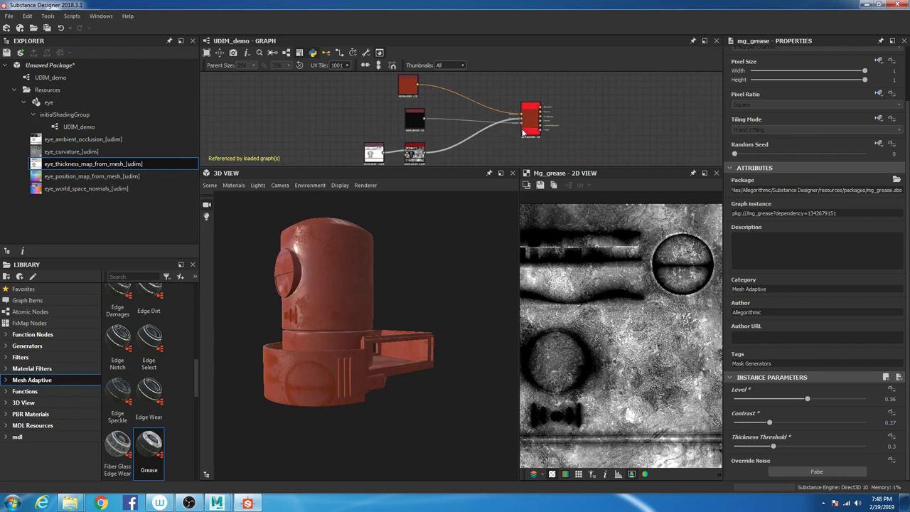
Reframe the graph and model, then preview UV tile 1002.
drag(325, 366, 388, 306)
scroll(376, 155, up, 2)
middle_drag(360, 92, 401, 159)
scroll(344, 74, up, 1)
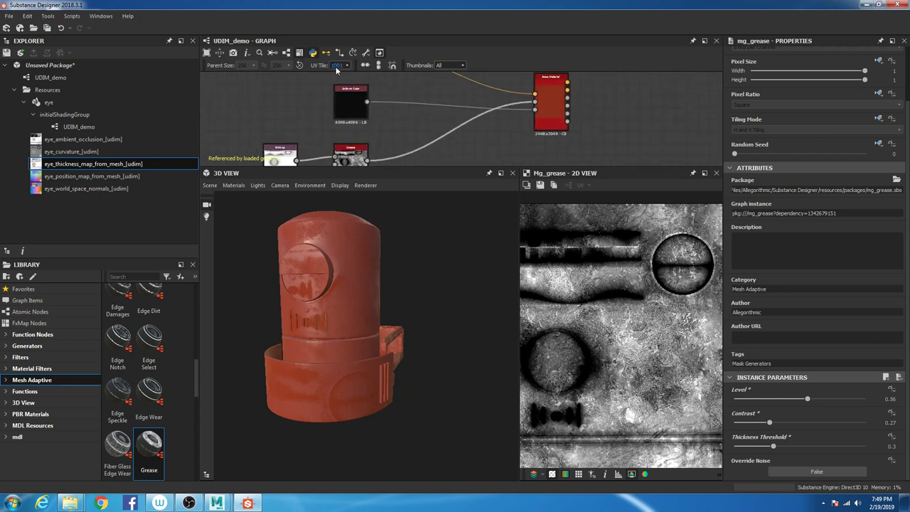
click(338, 66)
click(342, 66)
click(341, 79)
Bring the Bitmap and Grease nodes into view and step the preview through UV tiles 1003, 1004 and 1005.
middle_drag(293, 151, 311, 132)
scroll(311, 132, up, 1)
scroll(311, 130, up, 2)
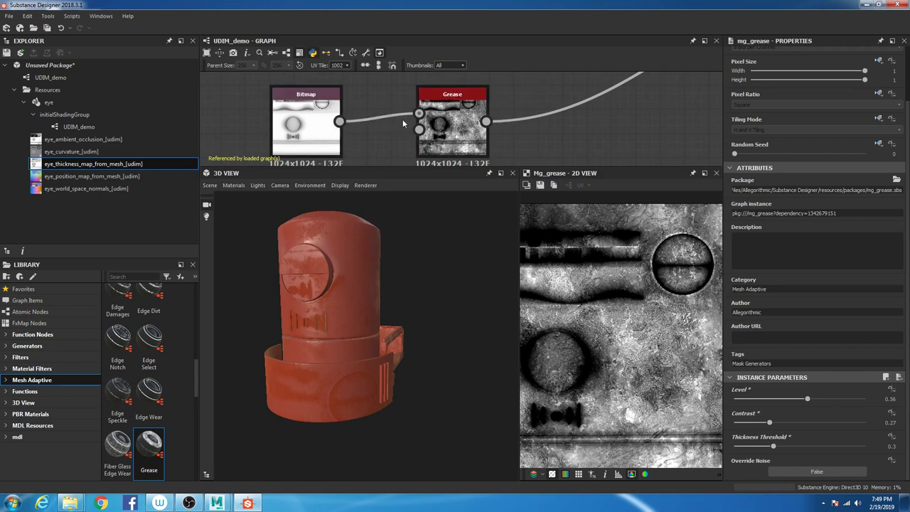
click(339, 65)
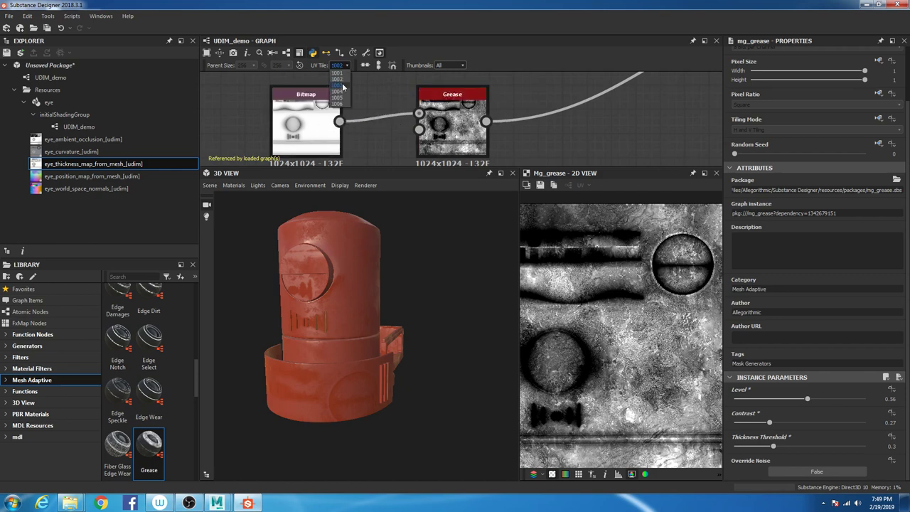
click(341, 85)
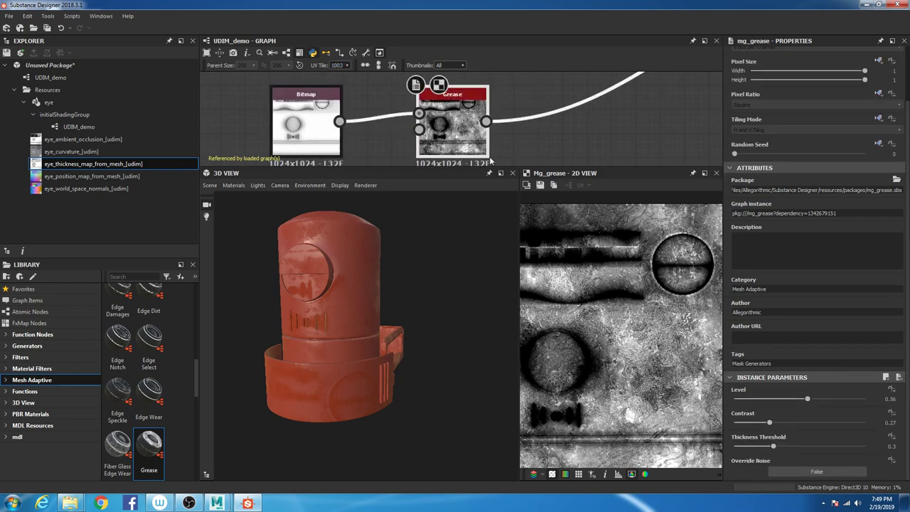
click(343, 65)
click(340, 96)
click(343, 65)
click(340, 105)
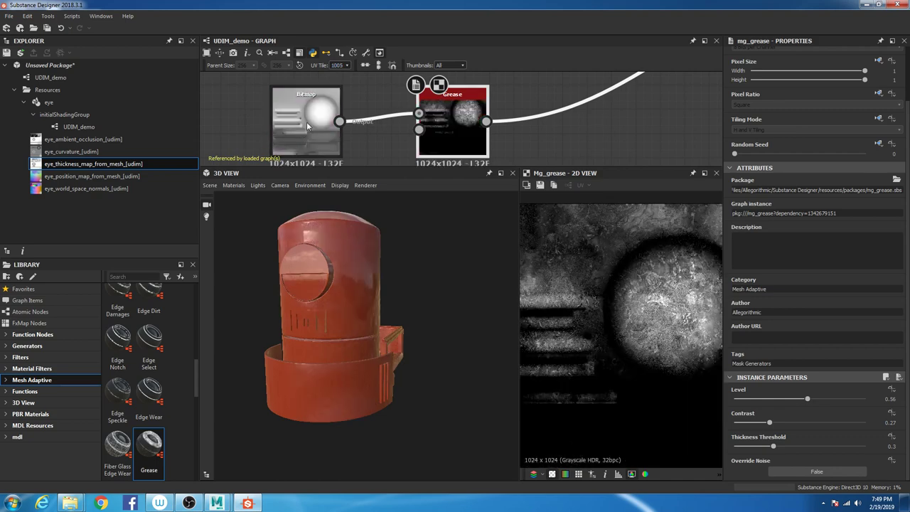
Select the thickness map Bitmap node and orbit the model to inspect tile 1005 from several angles.
click(299, 133)
scroll(576, 311, down, 2)
drag(421, 291, 377, 313)
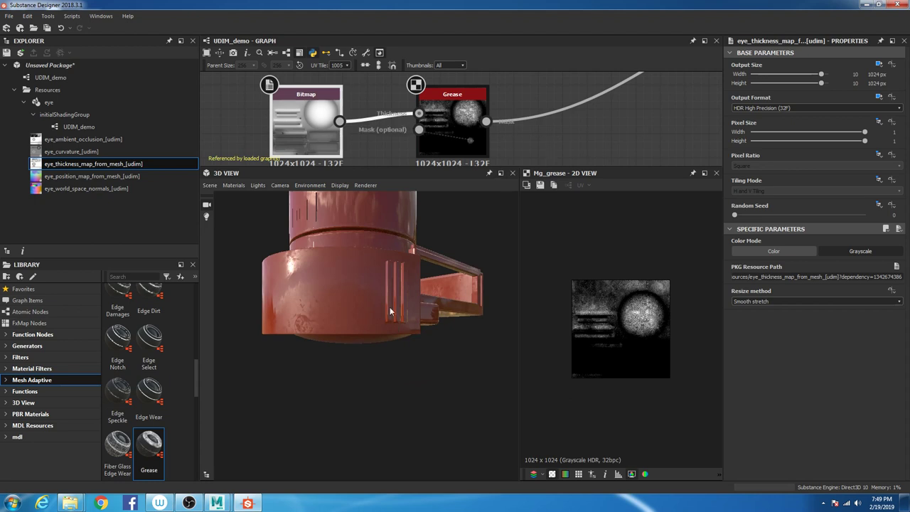
drag(365, 301, 337, 324)
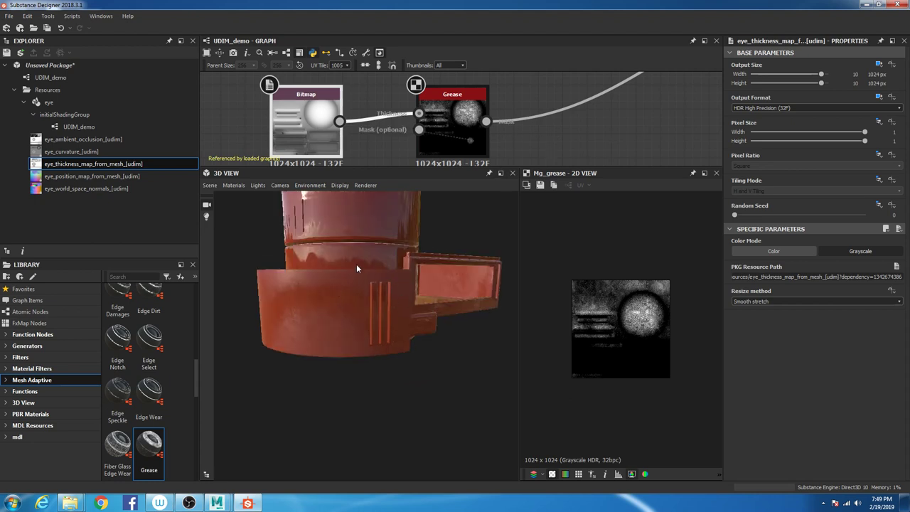
drag(381, 294, 317, 224)
drag(386, 334, 358, 299)
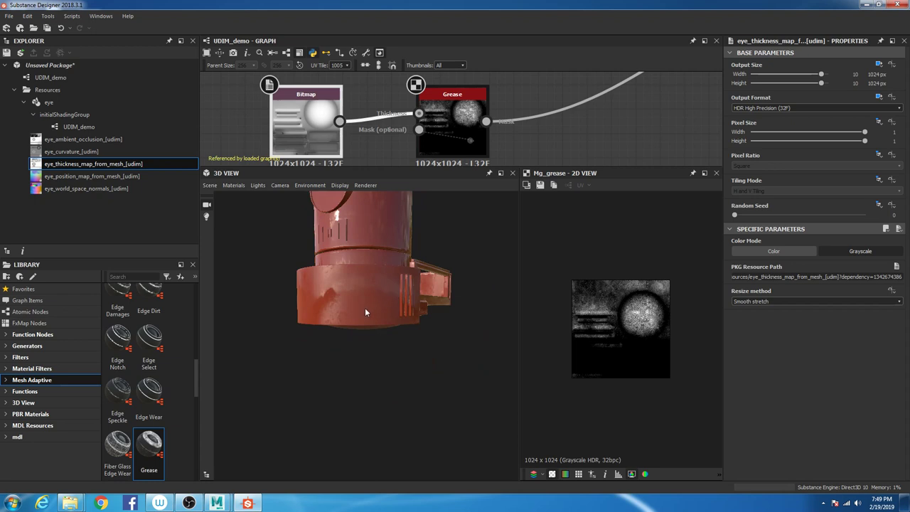
drag(365, 308, 385, 369)
drag(380, 263, 357, 386)
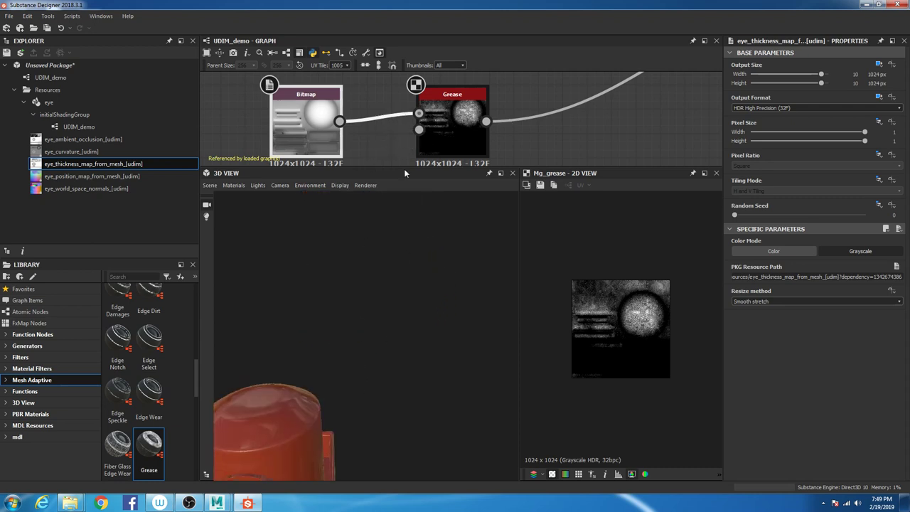
Preview UV tile 1006, switch back to tile 1001, and bring the Base Material node into view.
drag(386, 342, 396, 288)
scroll(512, 121, down, 3)
click(337, 65)
click(337, 103)
drag(380, 301, 396, 280)
click(337, 65)
click(344, 74)
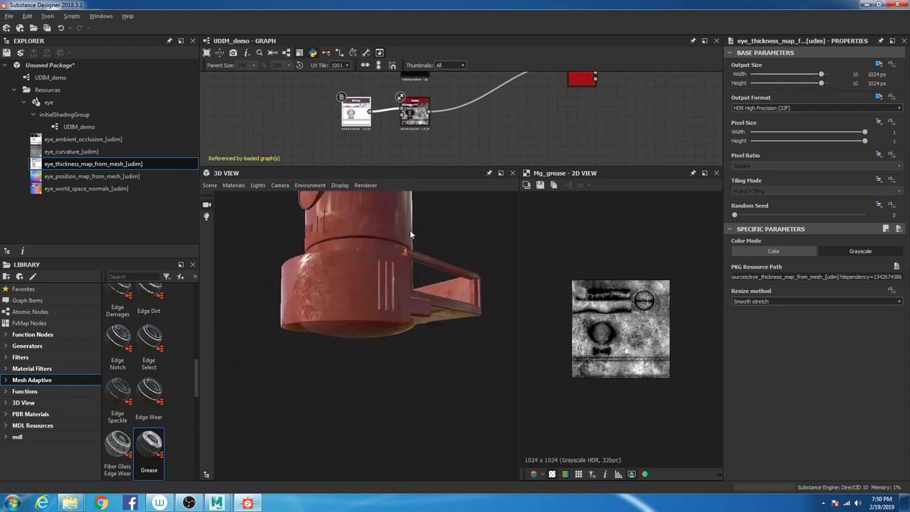
drag(409, 230, 359, 317)
middle_drag(474, 99, 411, 135)
click(444, 135)
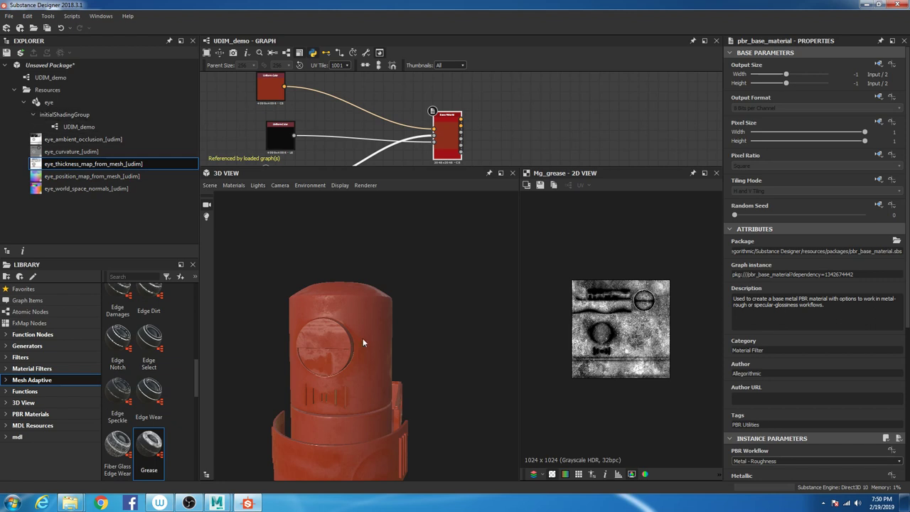
drag(395, 349, 410, 389)
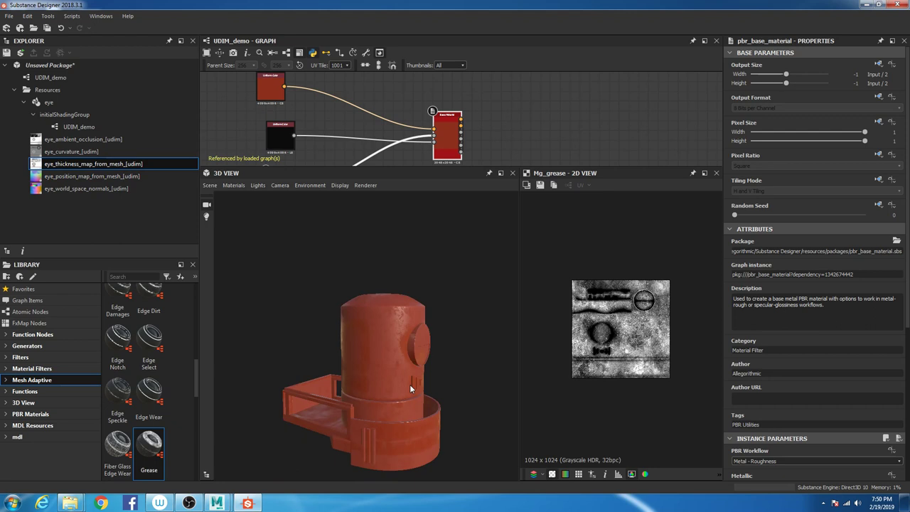
click(188, 504)
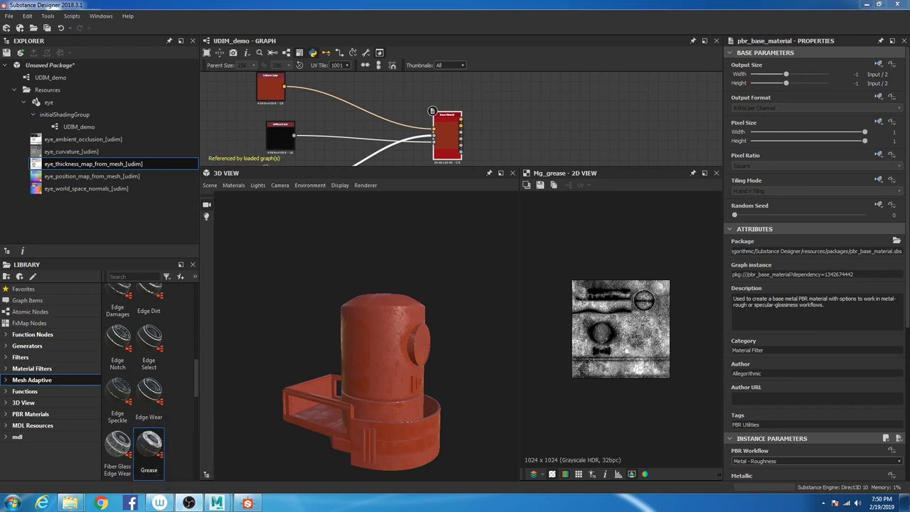